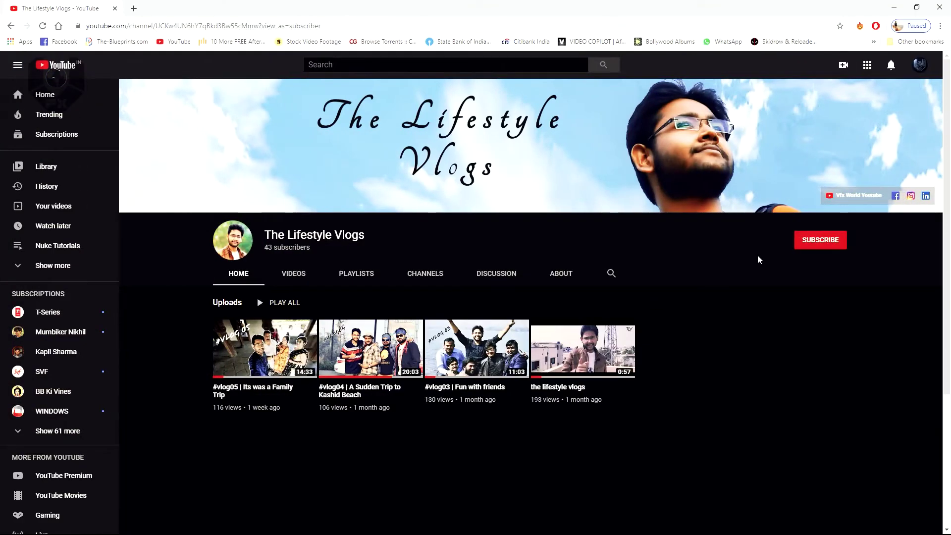
- Subscribe to The Lifestyle Vlogs and set its notification bell to All
click(810, 243)
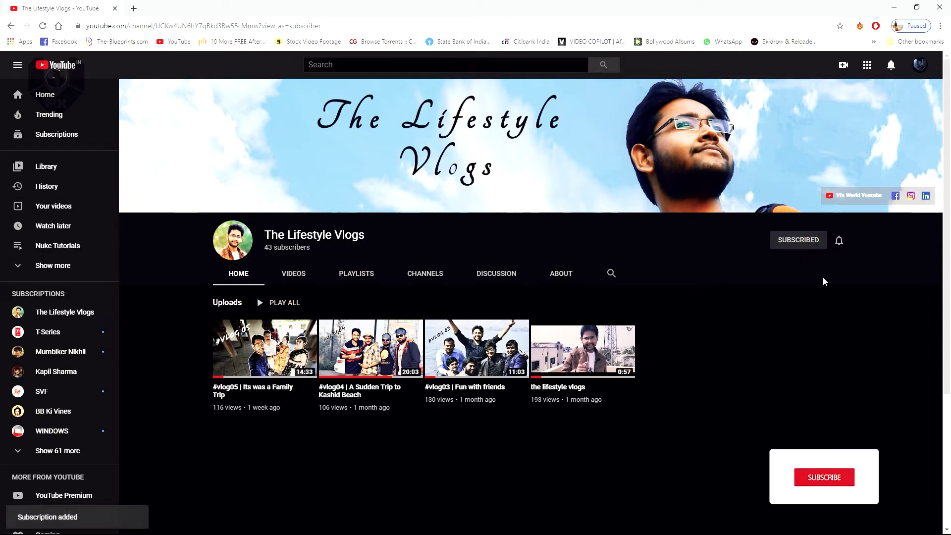
click(840, 240)
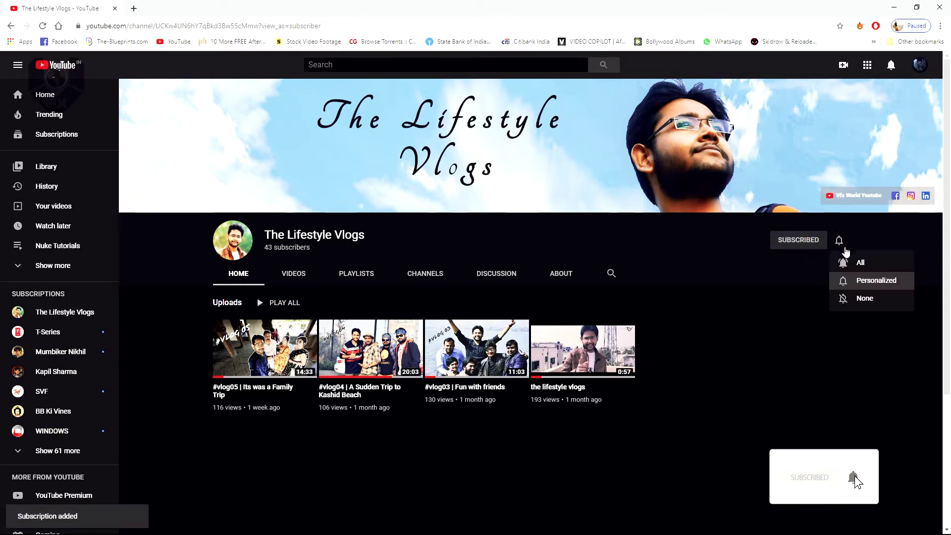
click(852, 265)
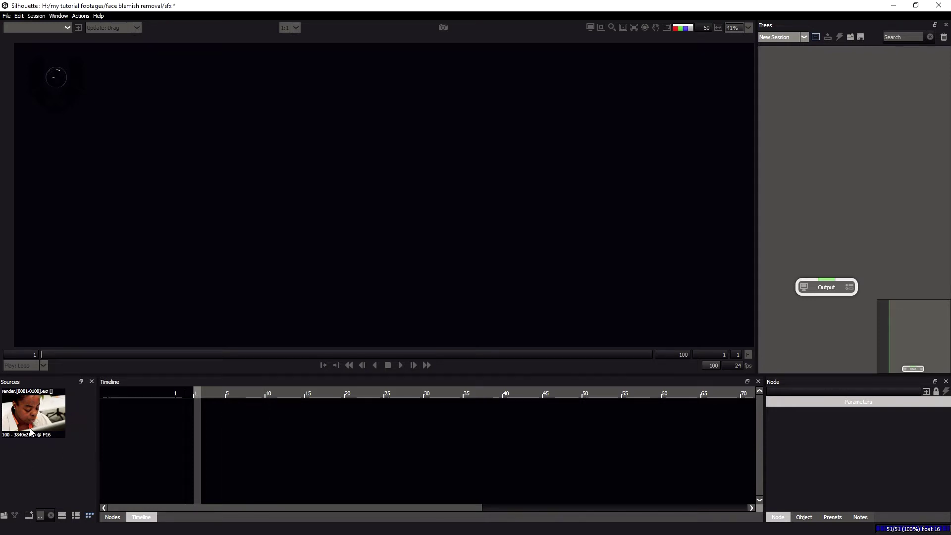
- Show the render.exr clip's file properties and bring up the Session menu
click(42, 419)
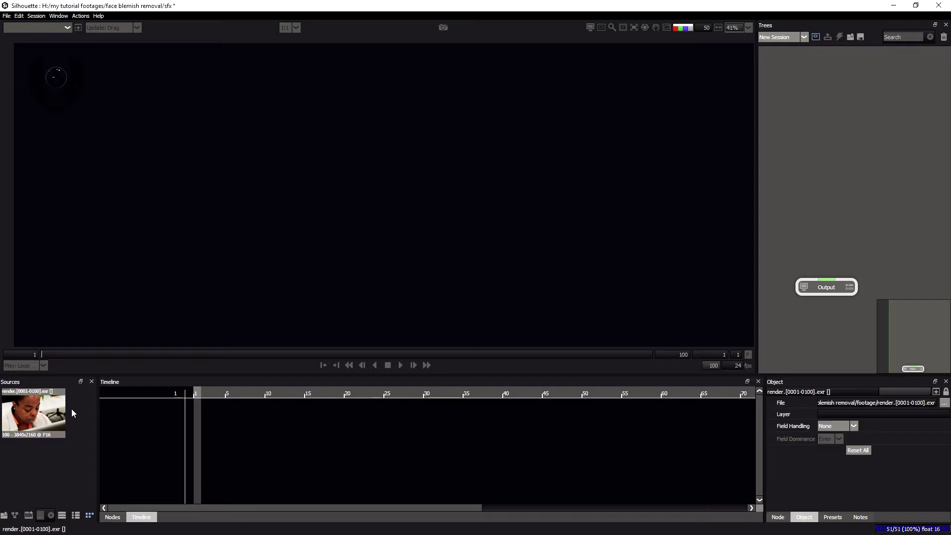
click(36, 16)
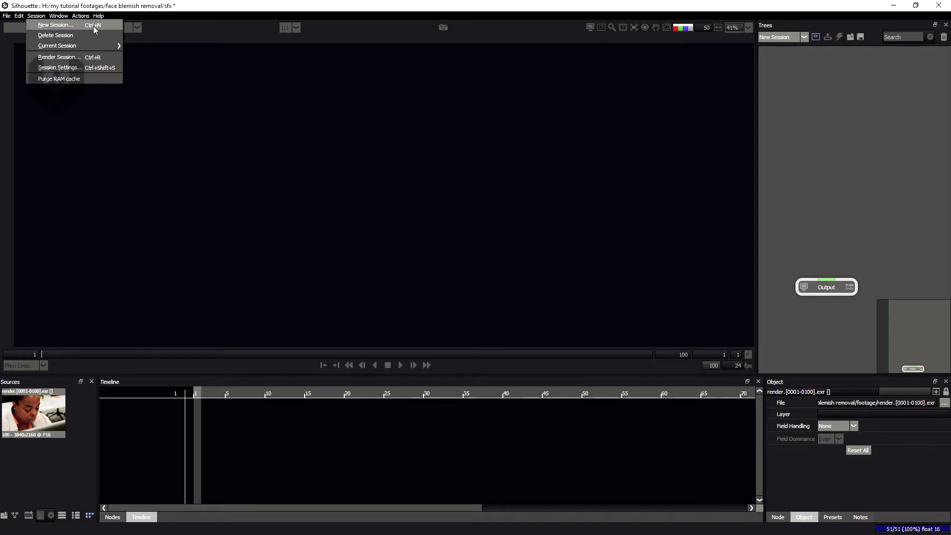
- Create a new session named 'paint work' using the Paint template
click(95, 29)
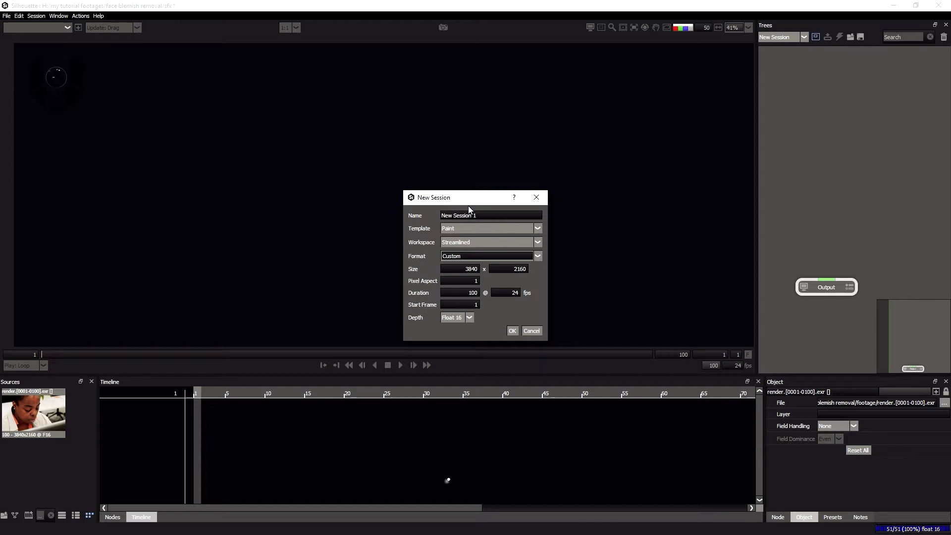
triple_click(487, 207)
text(pa)
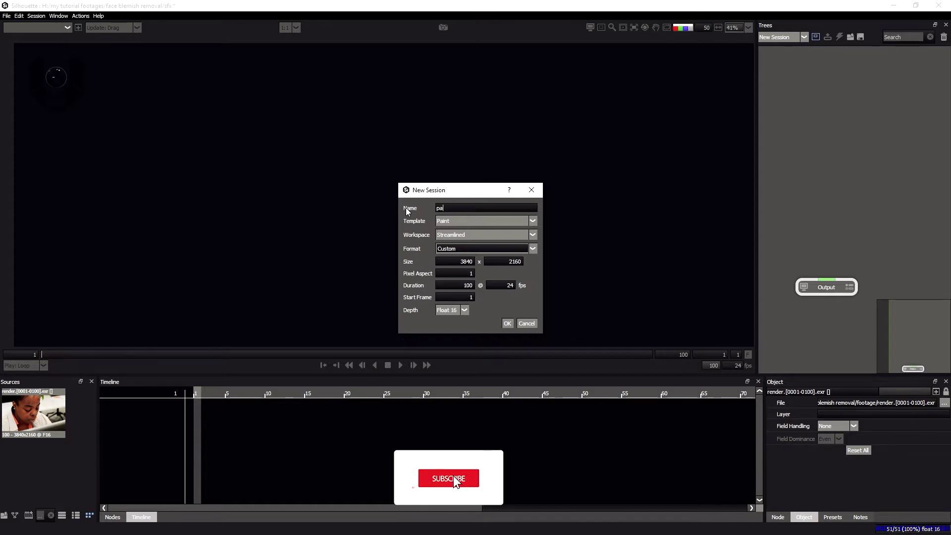
text(int work)
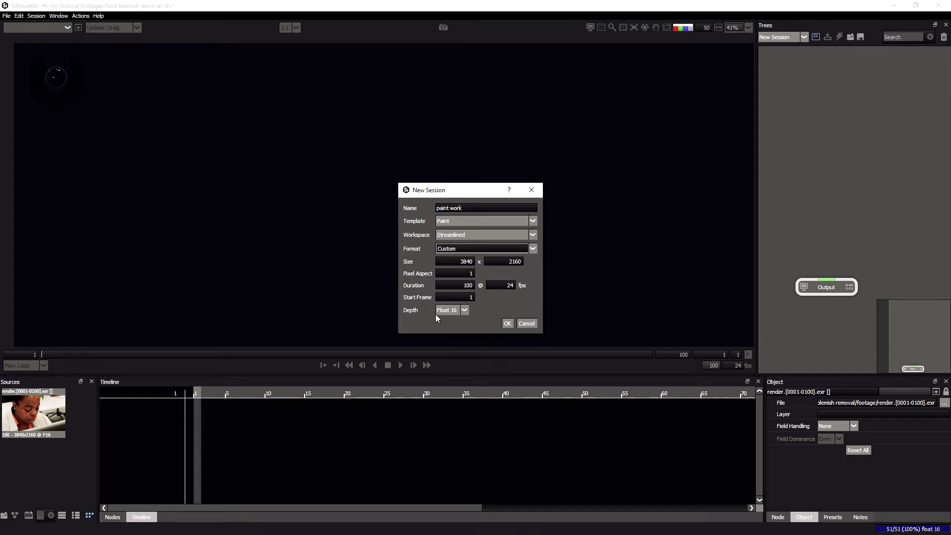
click(460, 222)
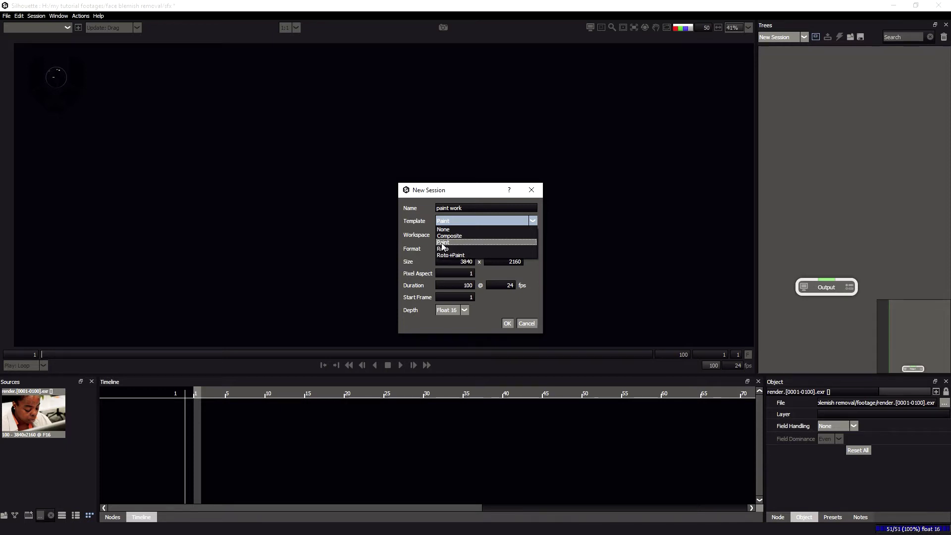
click(463, 243)
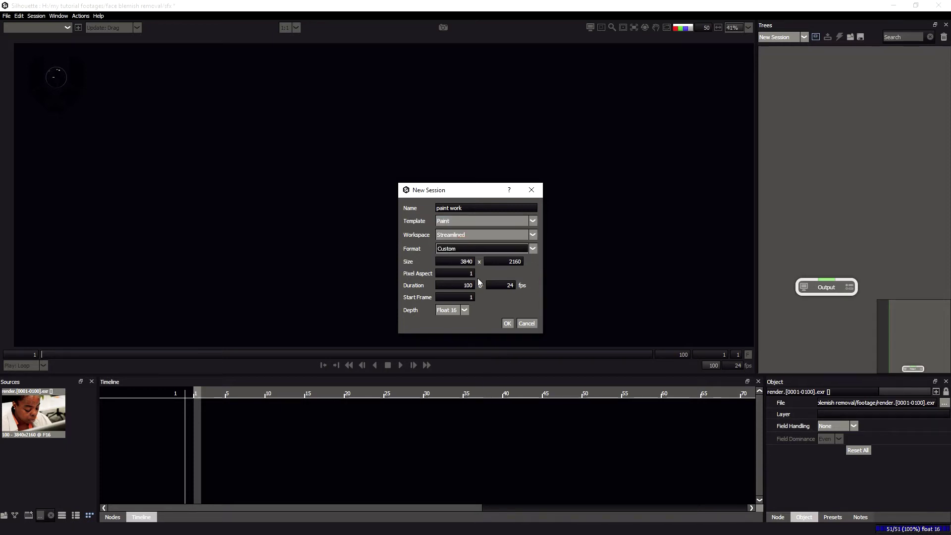
click(507, 324)
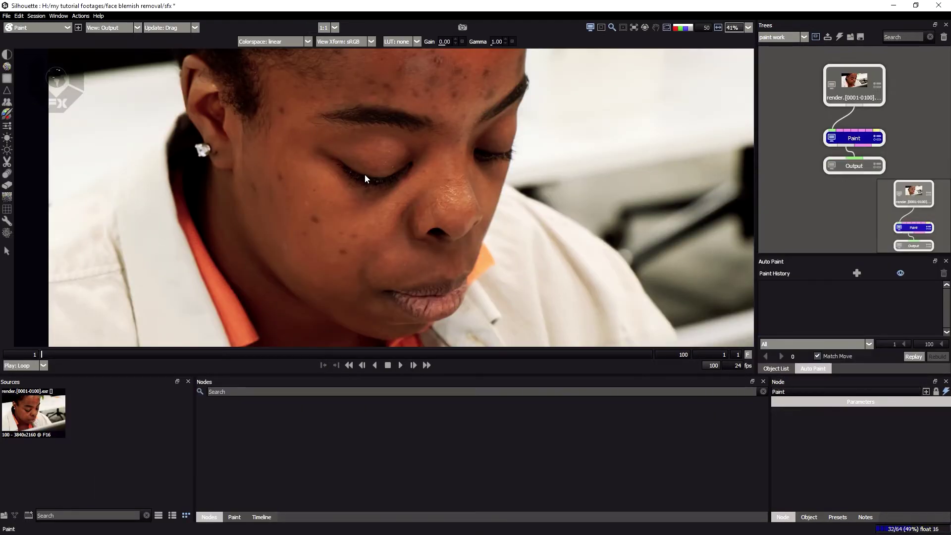
- Zoom out, move Output below Paint, close Sources, and dock Auto Paint beside Nodes
scroll(365, 178, down, 3)
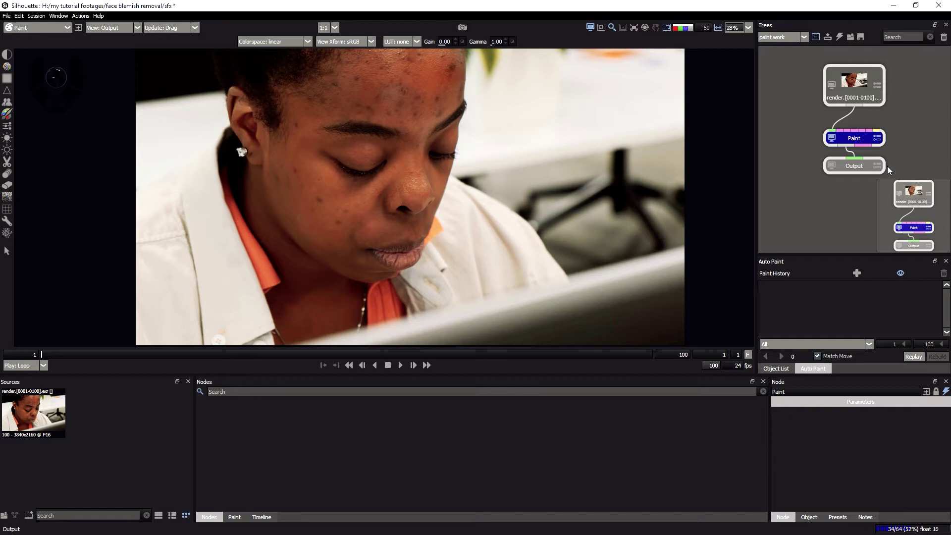
drag(853, 171, 854, 205)
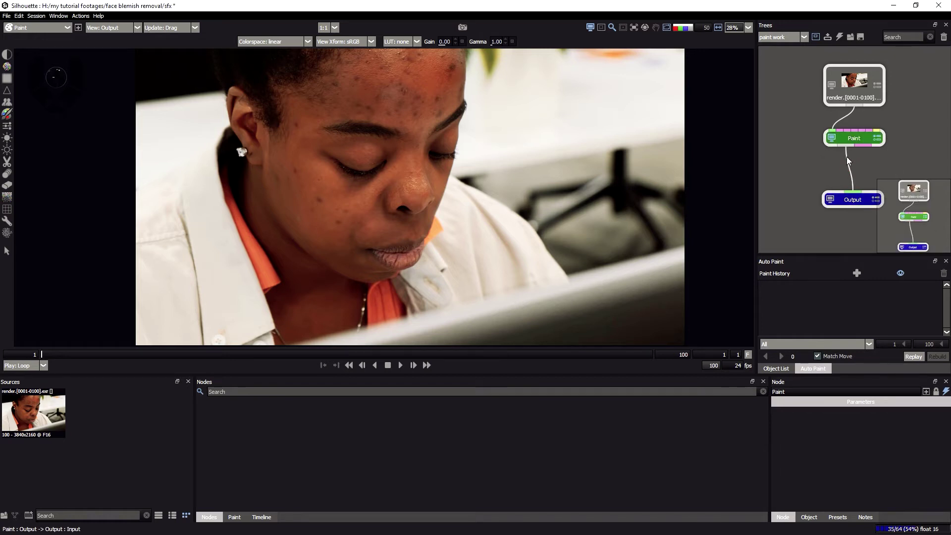
drag(852, 139, 852, 142)
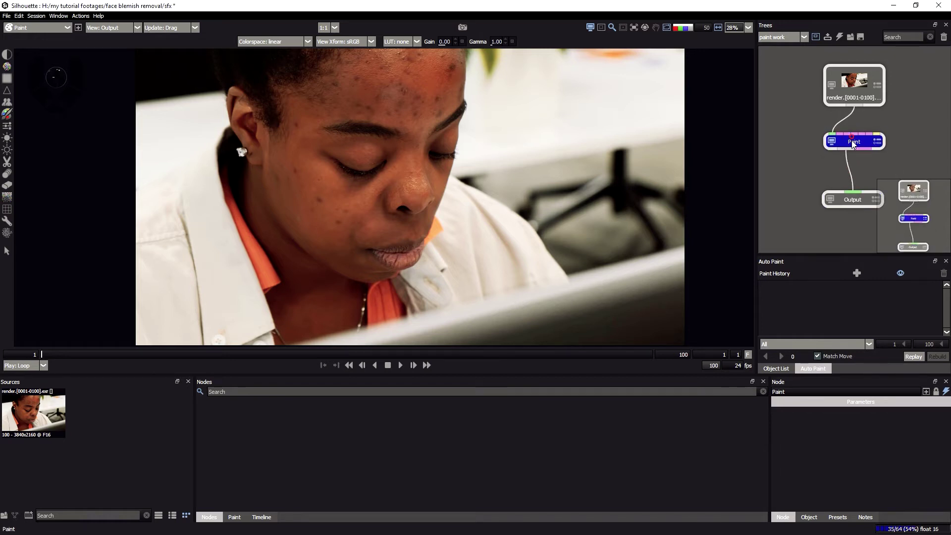
click(188, 382)
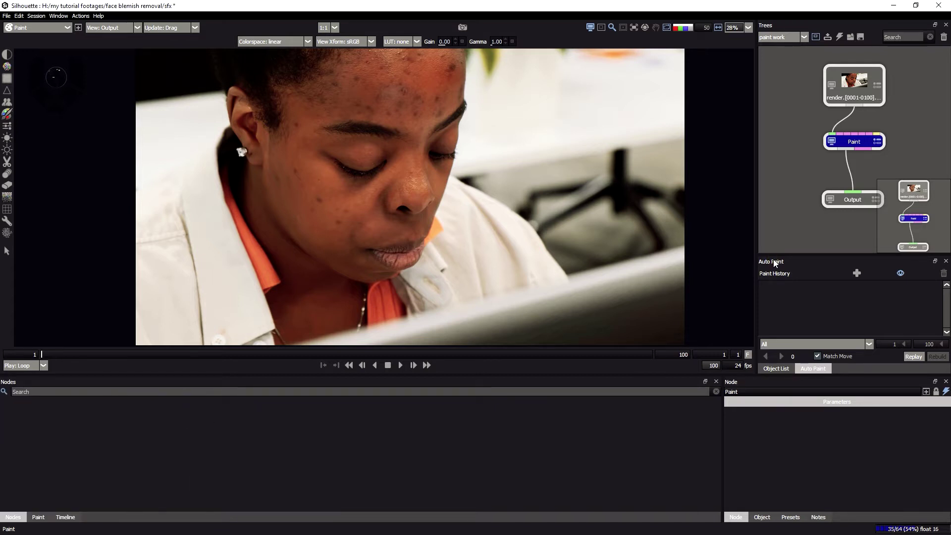
drag(776, 262, 69, 426)
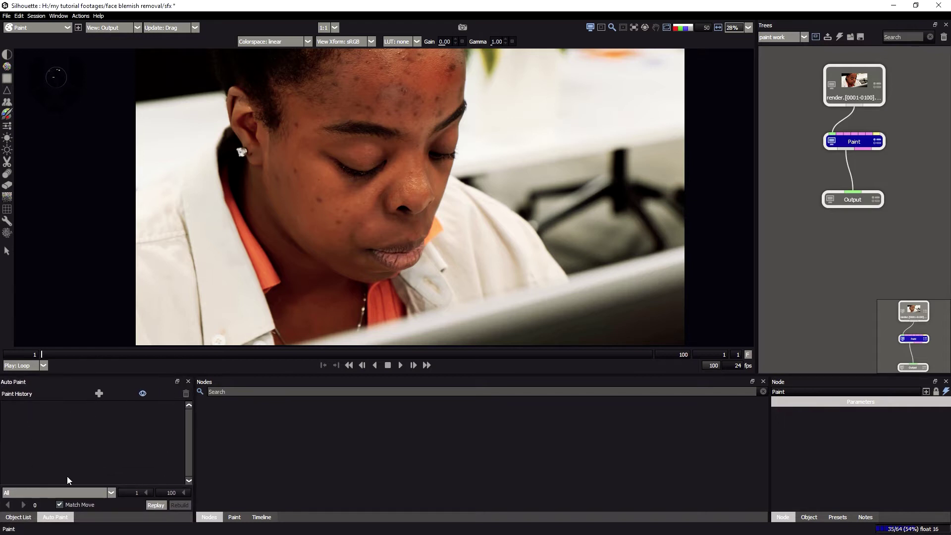
scroll(337, 179, up, 2)
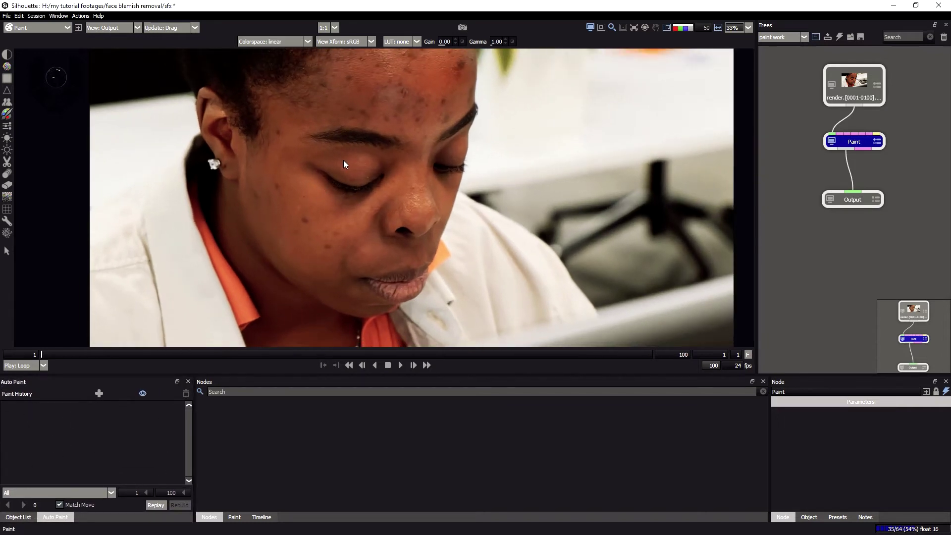
scroll(342, 162, down, 1)
scroll(346, 151, down, 1)
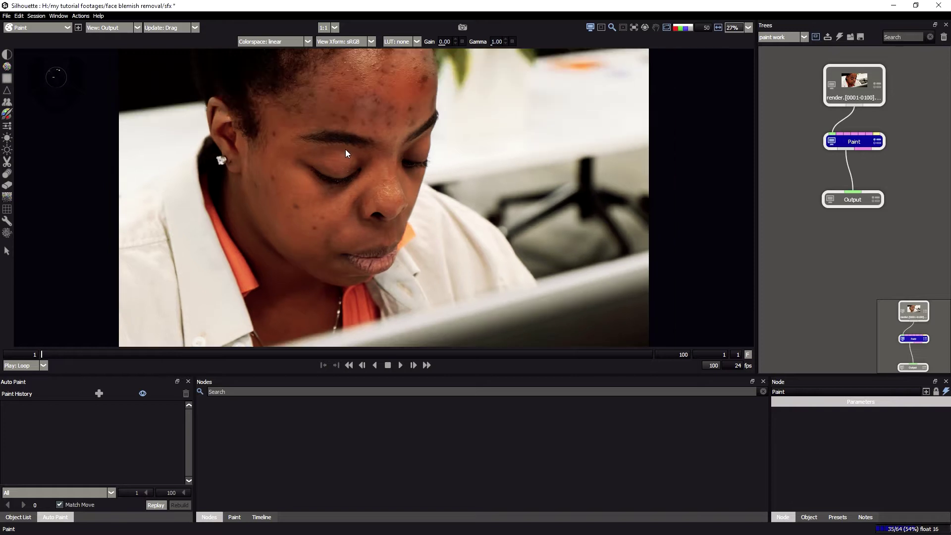
click(402, 366)
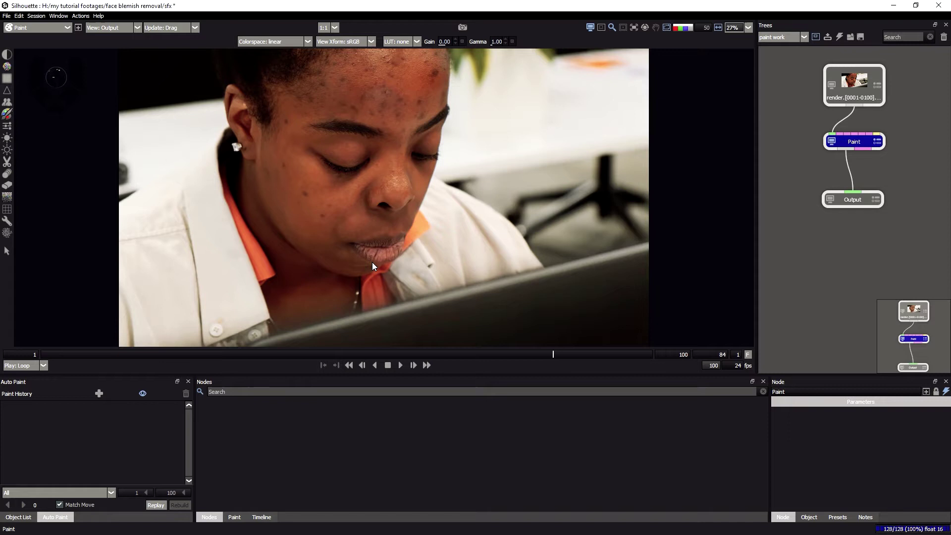
scroll(360, 174, up, 2)
drag(399, 352, 32, 388)
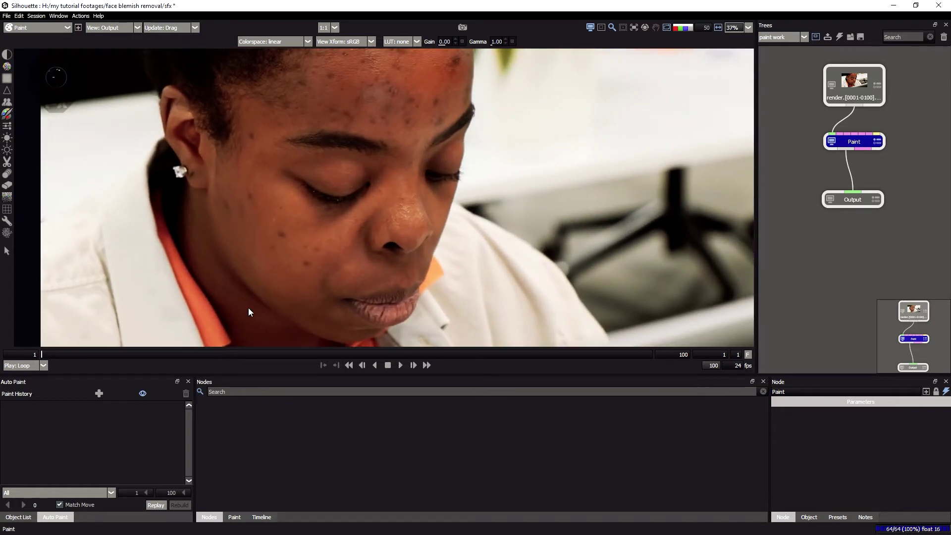
scroll(300, 245, up, 2)
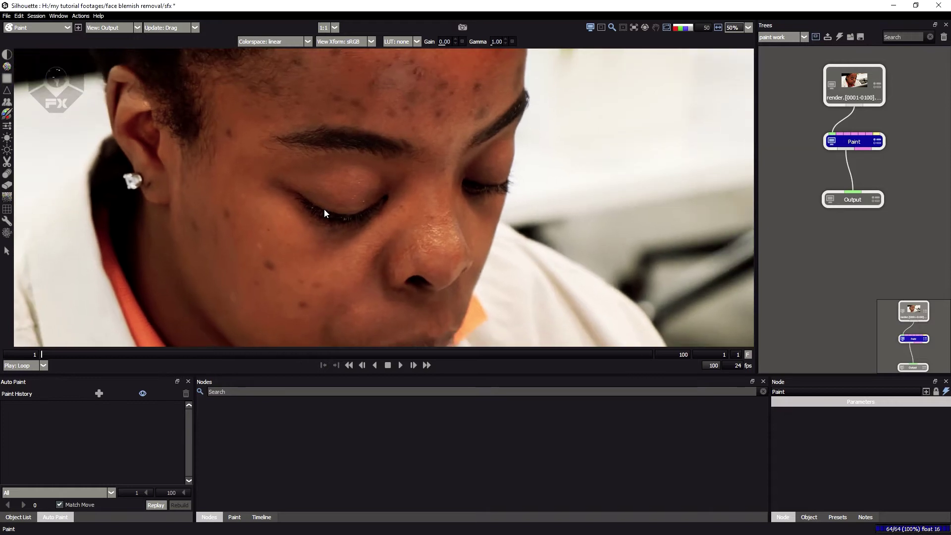
scroll(295, 261, down, 1)
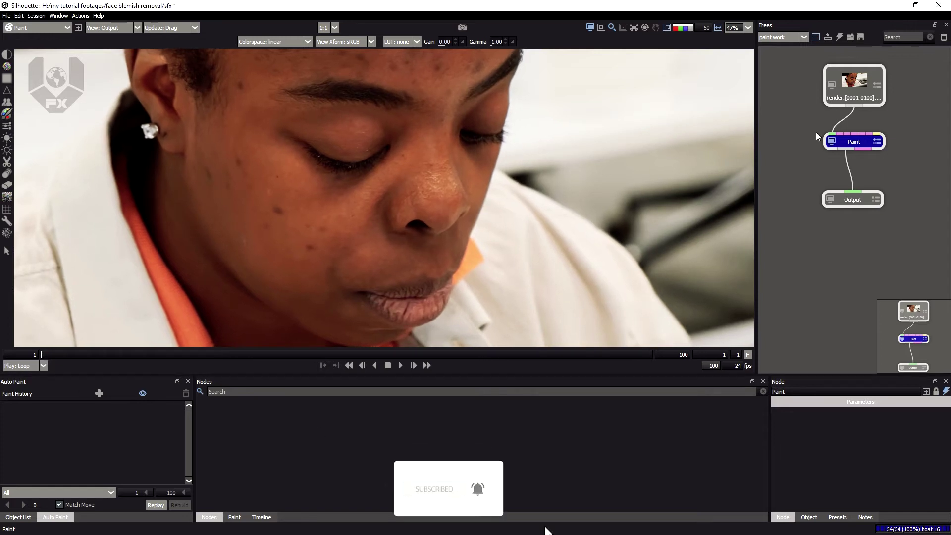
click(854, 144)
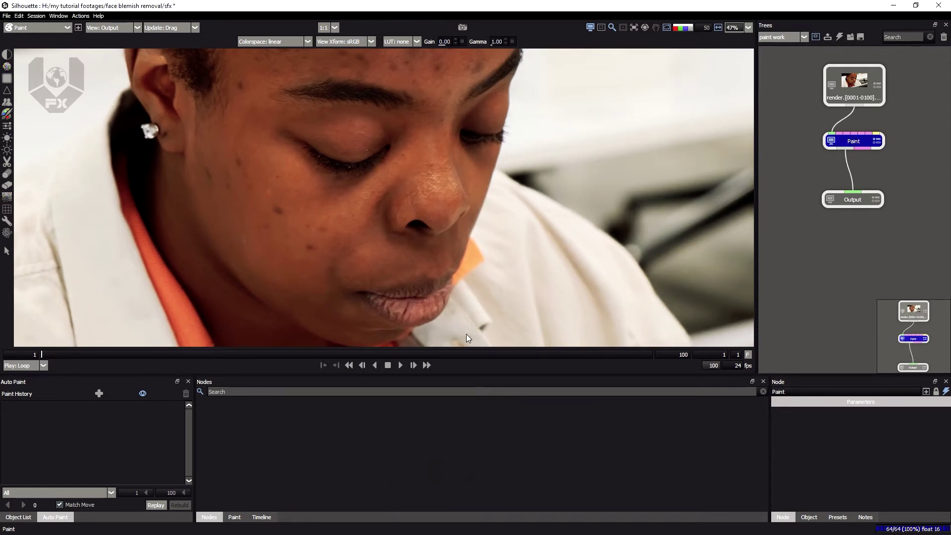
- Select the Blur paint brush and set its size to 59.47
click(234, 517)
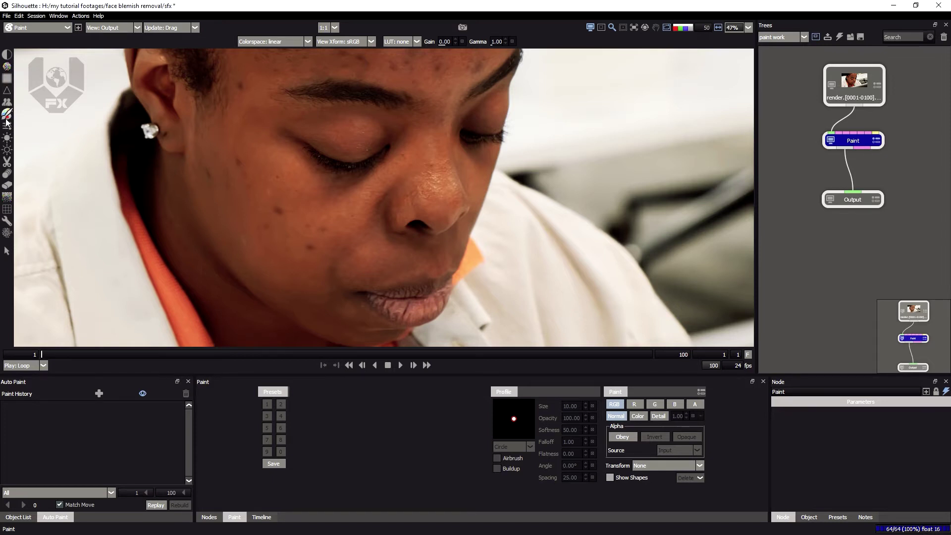
click(7, 102)
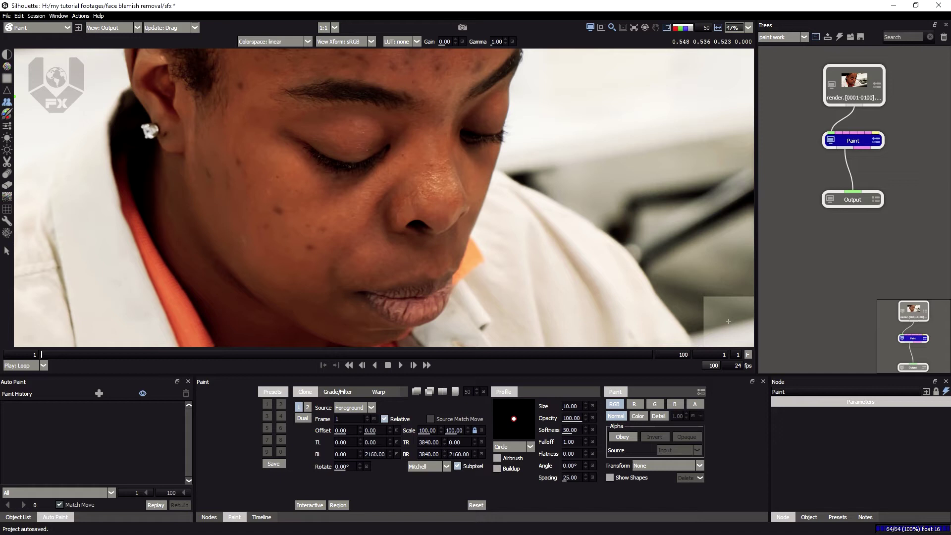
click(7, 79)
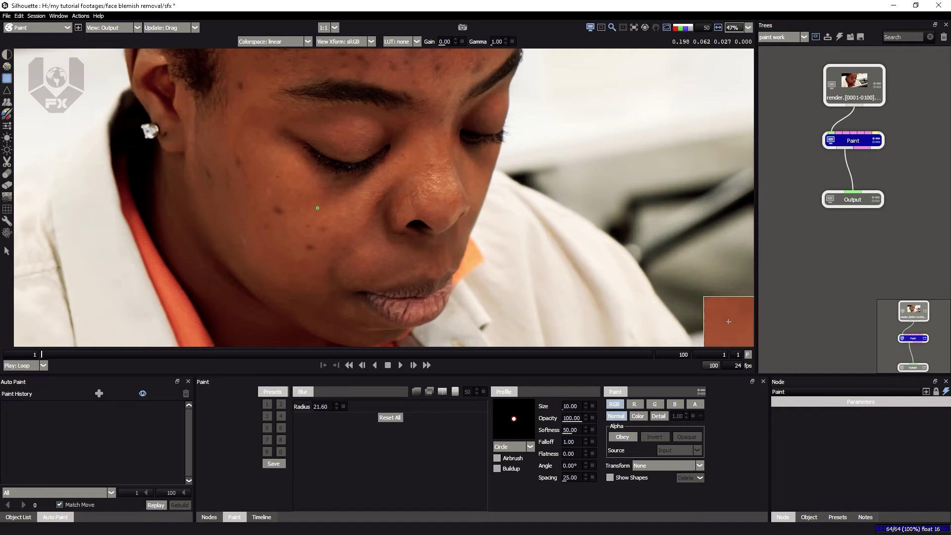
scroll(317, 208, up, 5)
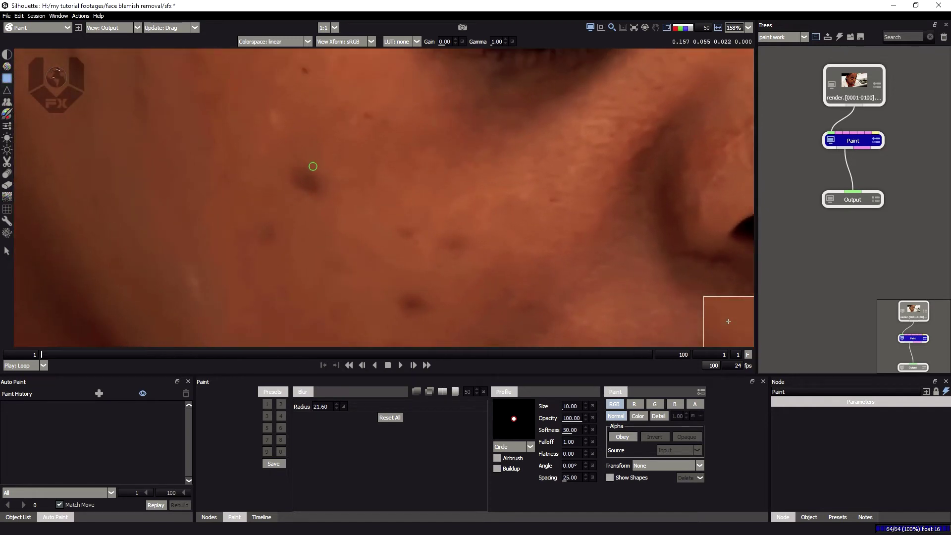
mouse_move(302, 185)
mouse_down()
mouse_move(343, 144)
mouse_move(293, 191)
mouse_move(351, 144)
mouse_move(325, 167)
mouse_move(341, 159)
mouse_up()
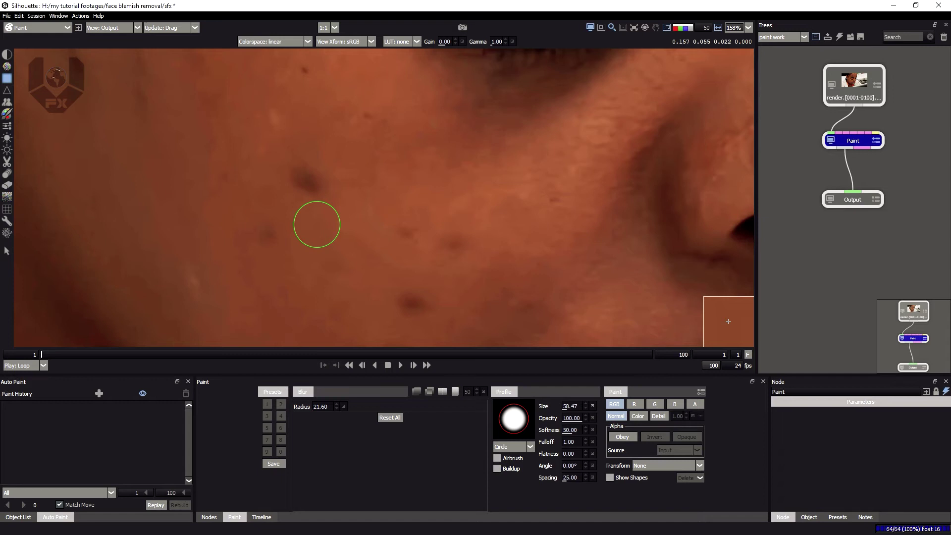
- Paint a trial blur stroke over a cheek blemish, then undo it
scroll(570, 408, up, 1)
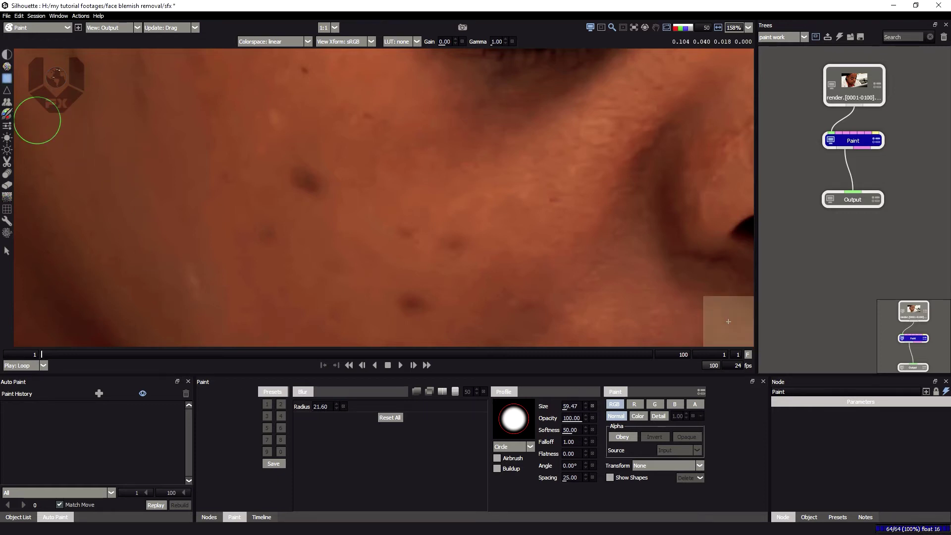
mouse_move(314, 182)
mouse_down()
mouse_move(312, 164)
mouse_move(305, 210)
mouse_move(302, 188)
mouse_up()
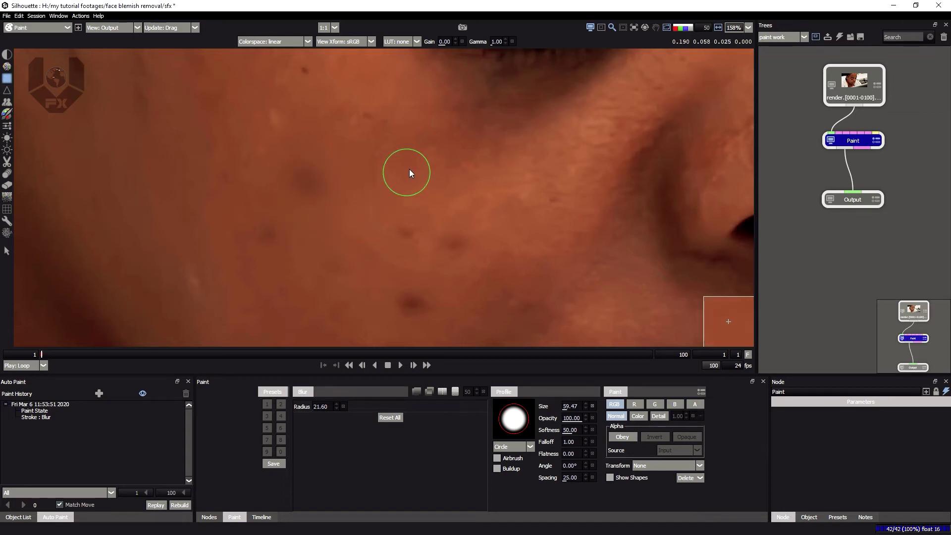
key(ctrl+z)
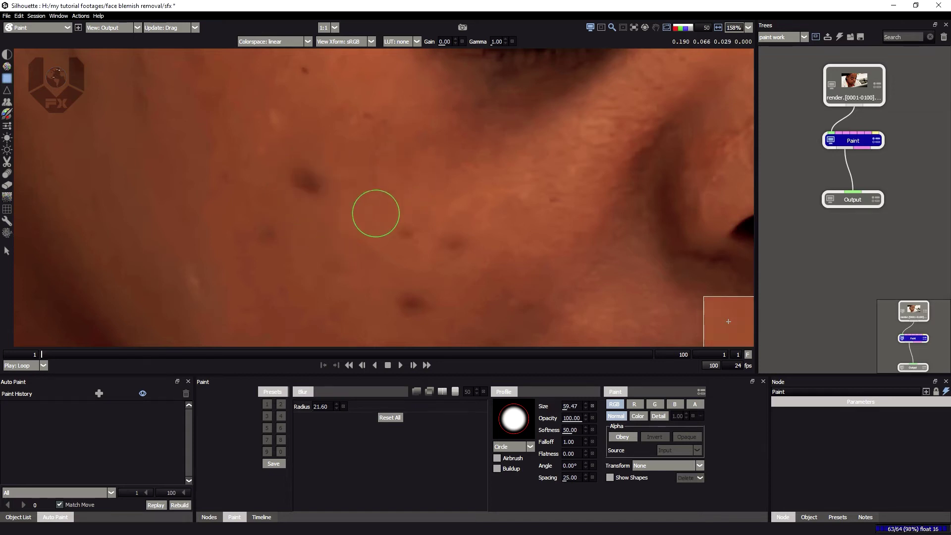
- Select the Clone brush, pan to the cheek, and enlarge the brush
click(8, 105)
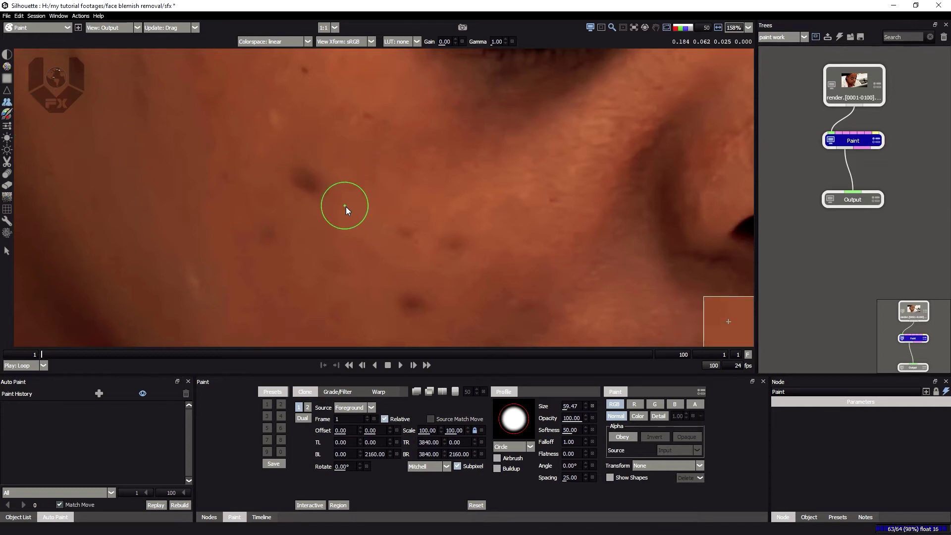
mouse_move(349, 165)
mouse_down()
mouse_move(339, 186)
mouse_move(379, 153)
mouse_up()
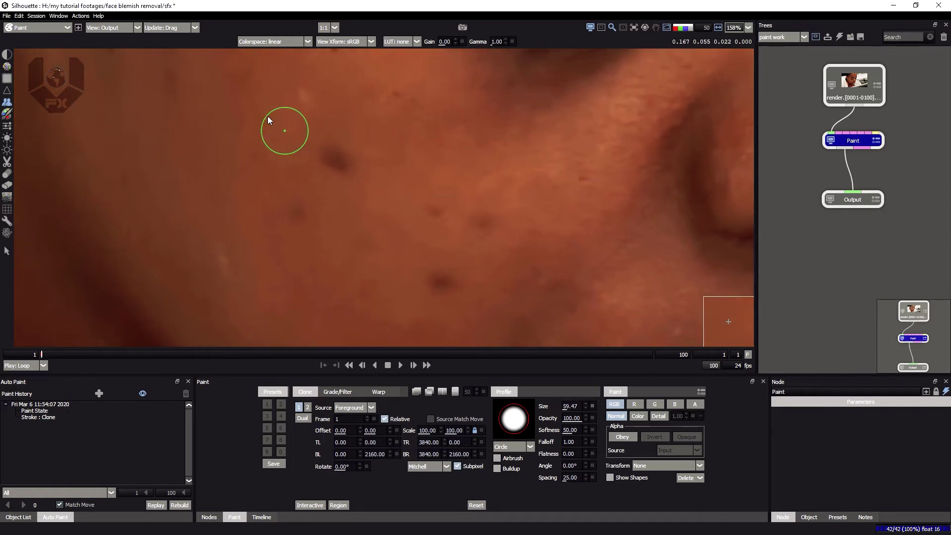
mouse_move(267, 116)
mouse_down()
mouse_move(335, 153)
mouse_move(284, 120)
mouse_move(317, 166)
mouse_move(346, 121)
mouse_move(329, 165)
mouse_move(313, 167)
mouse_move(329, 153)
mouse_move(319, 149)
mouse_up()
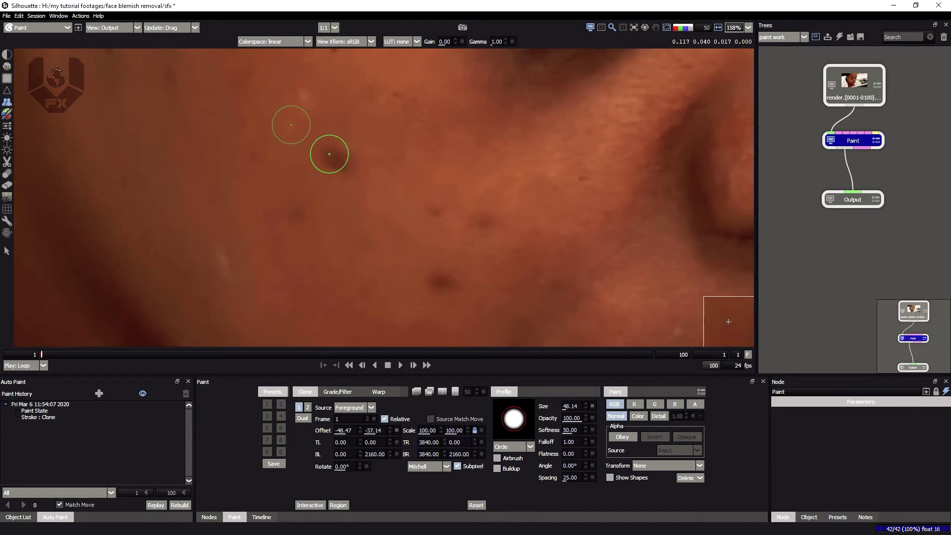
- Clone over the dark cheek blemish, undo stray dabs, and re-clone at size 52.54
click(341, 171)
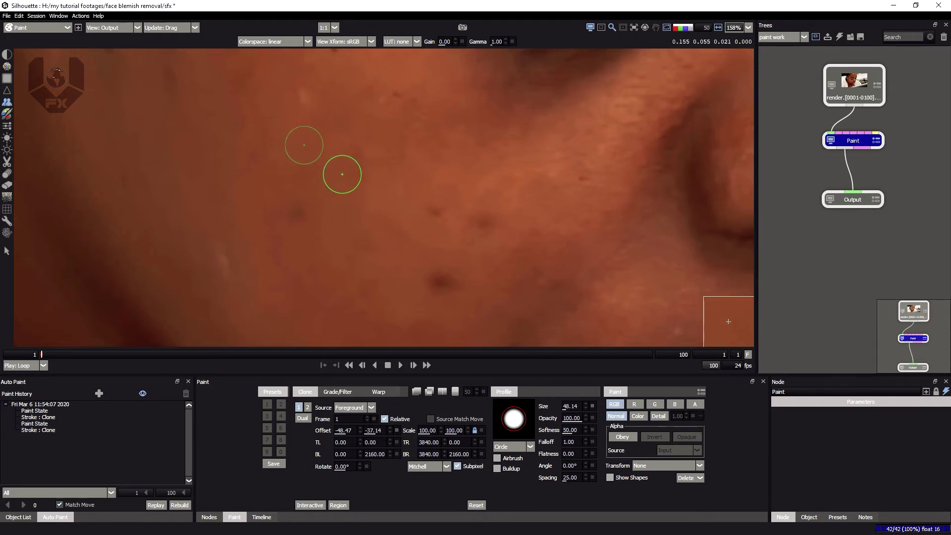
click(346, 183)
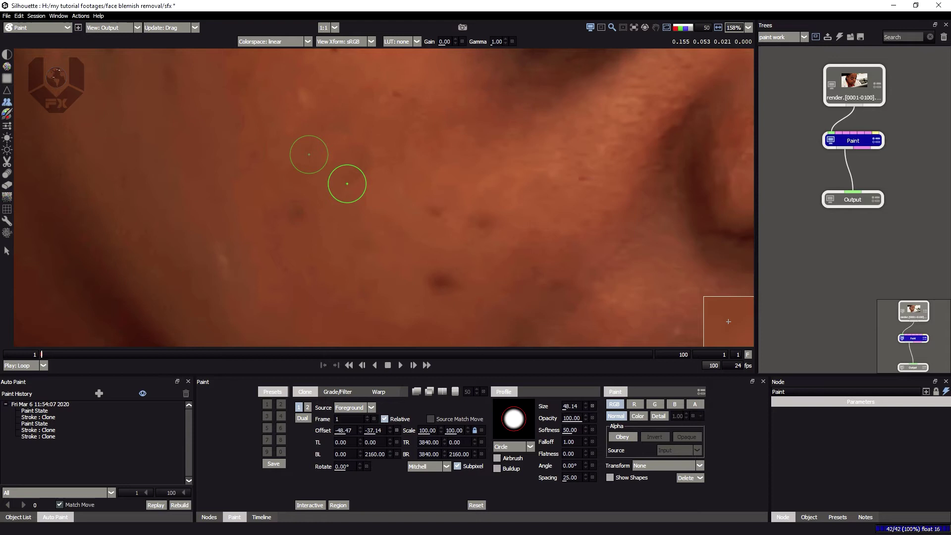
click(354, 174)
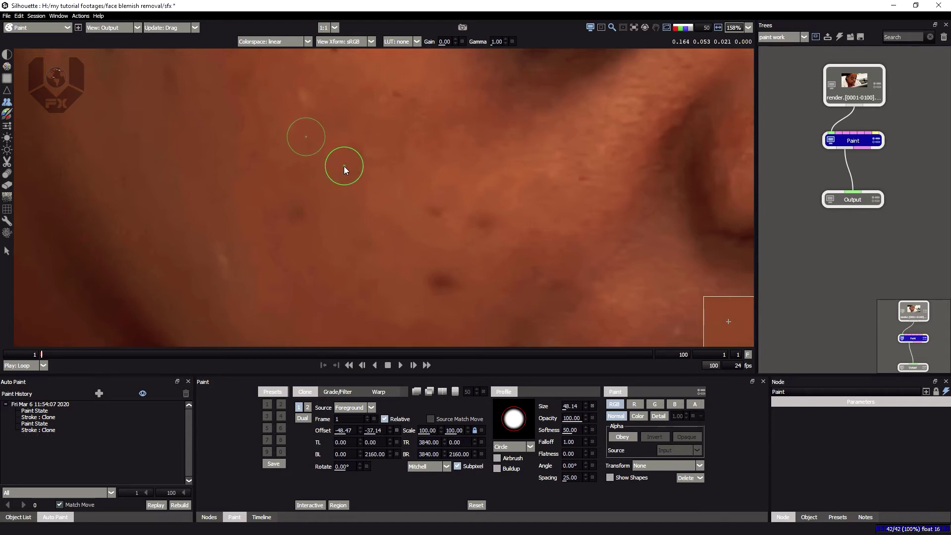
key(ctrl+z)
key(ctrl+z)
key(ctrl+z)
drag(323, 159, 328, 157)
click(326, 150)
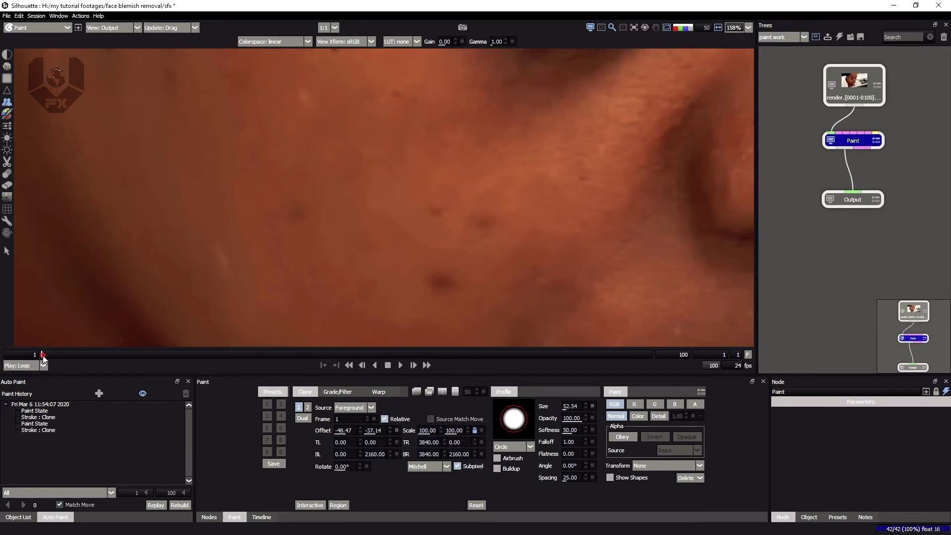
- Inspect frame 2 for the returning blemish, shift the Paint node left, and show Nodes
drag(43, 355, 41, 358)
scroll(382, 144, down, 5)
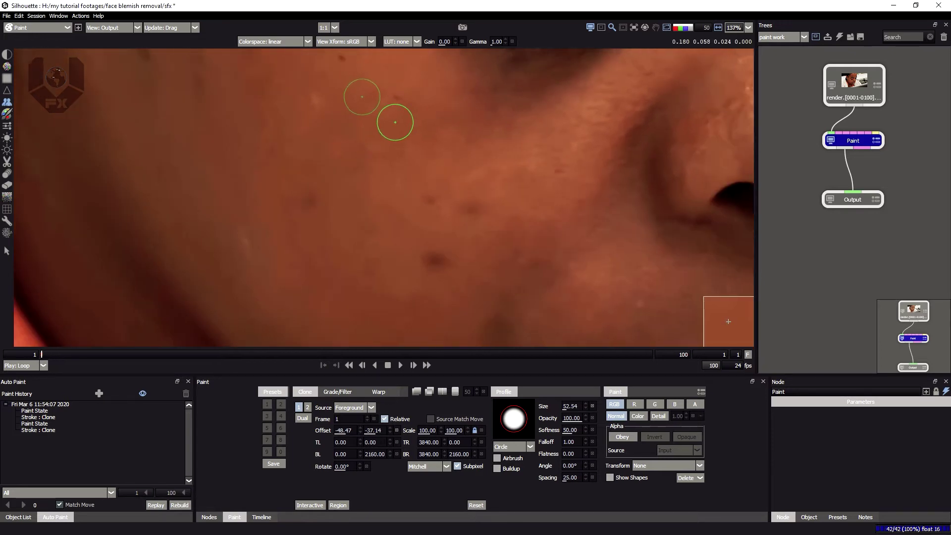
scroll(380, 155, up, 2)
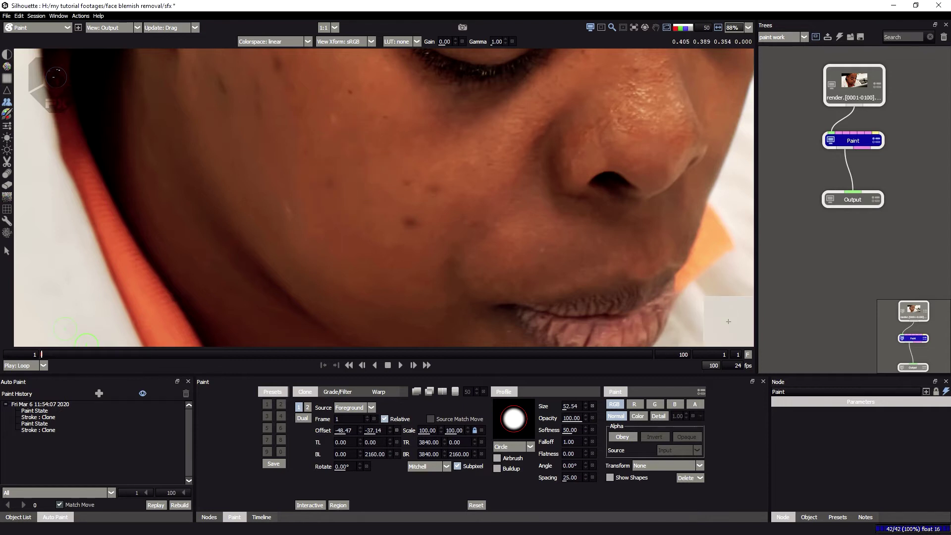
drag(387, 147, 387, 180)
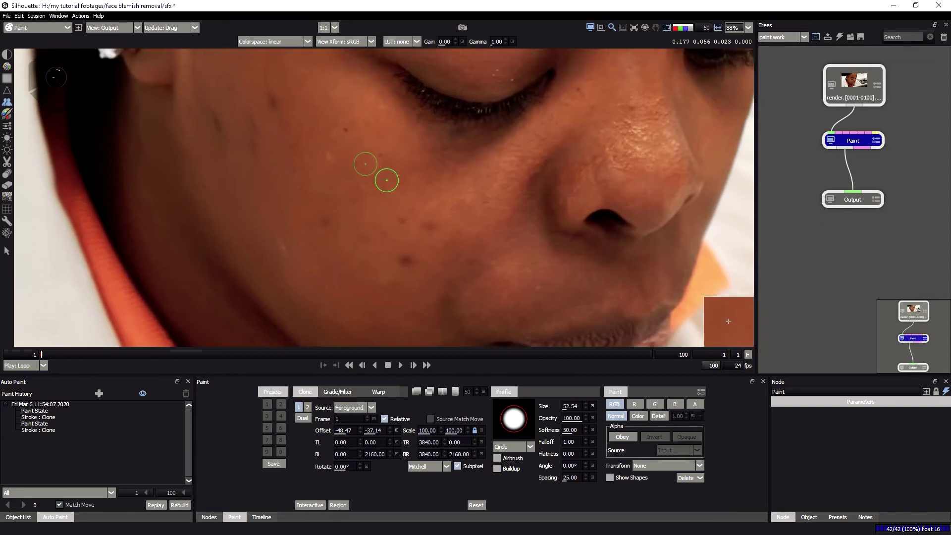
scroll(388, 179, down, 3)
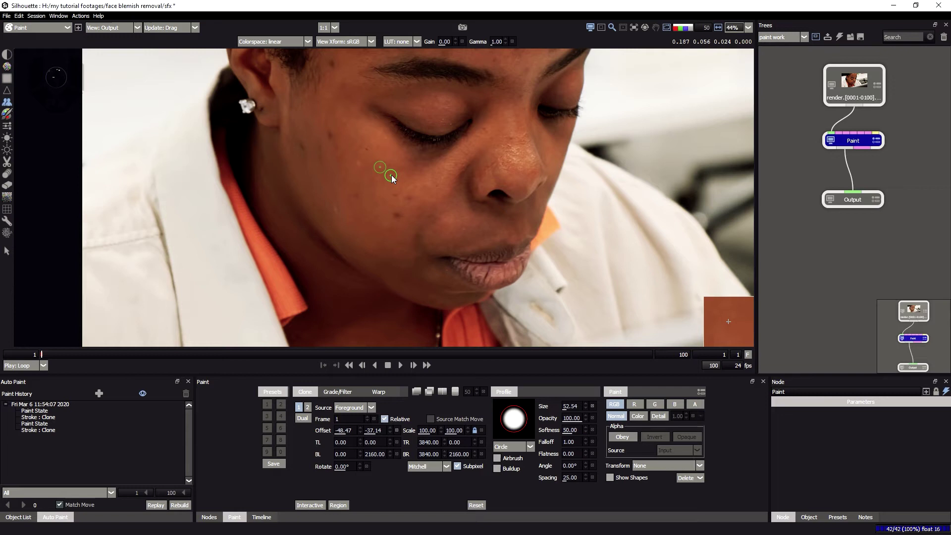
scroll(350, 194, down, 2)
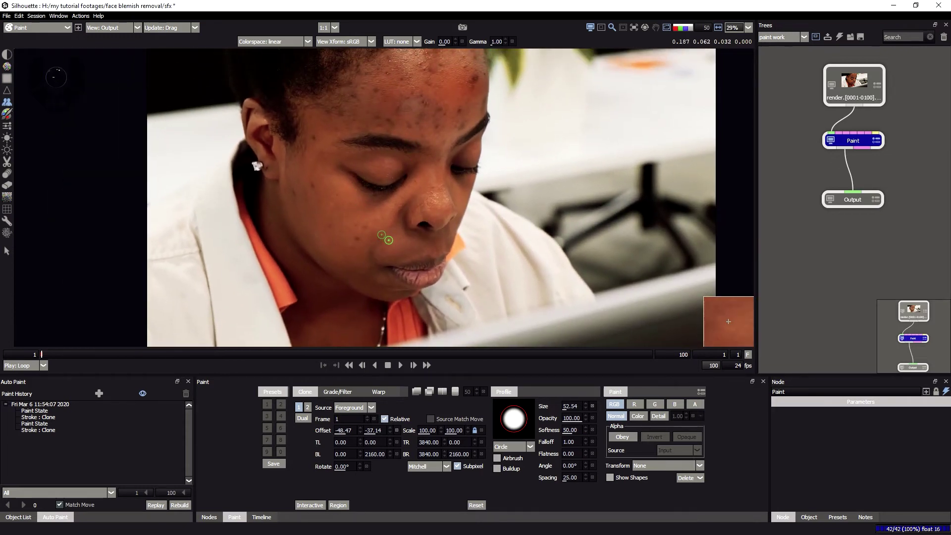
scroll(364, 230, up, 3)
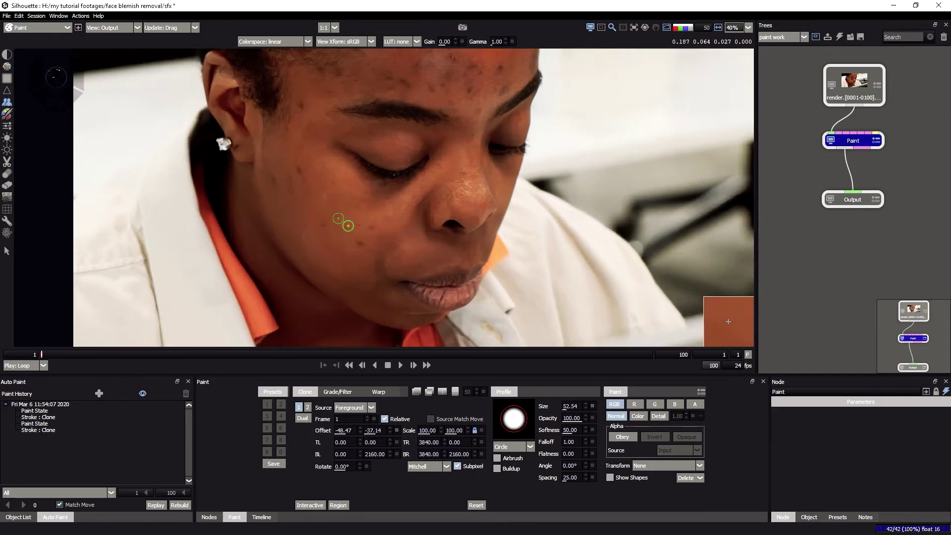
scroll(360, 223, up, 2)
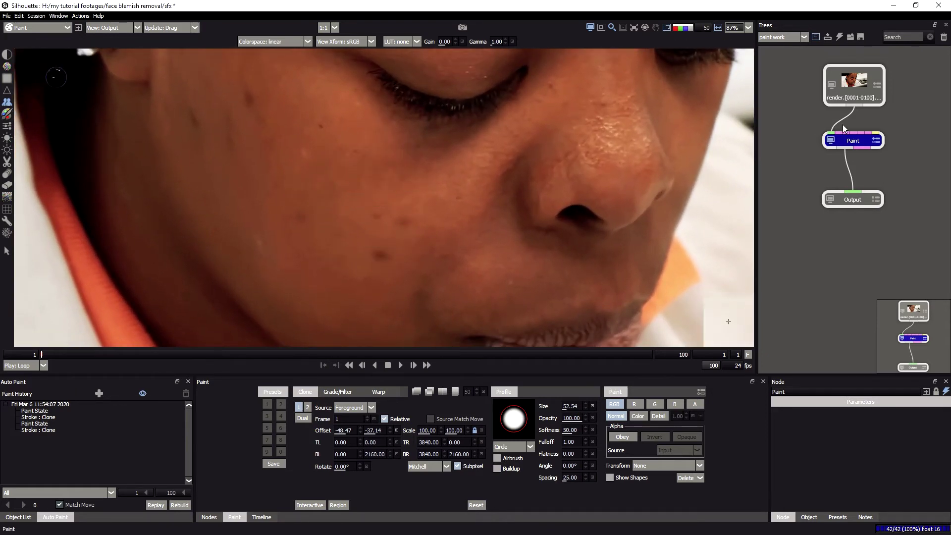
drag(853, 141, 829, 141)
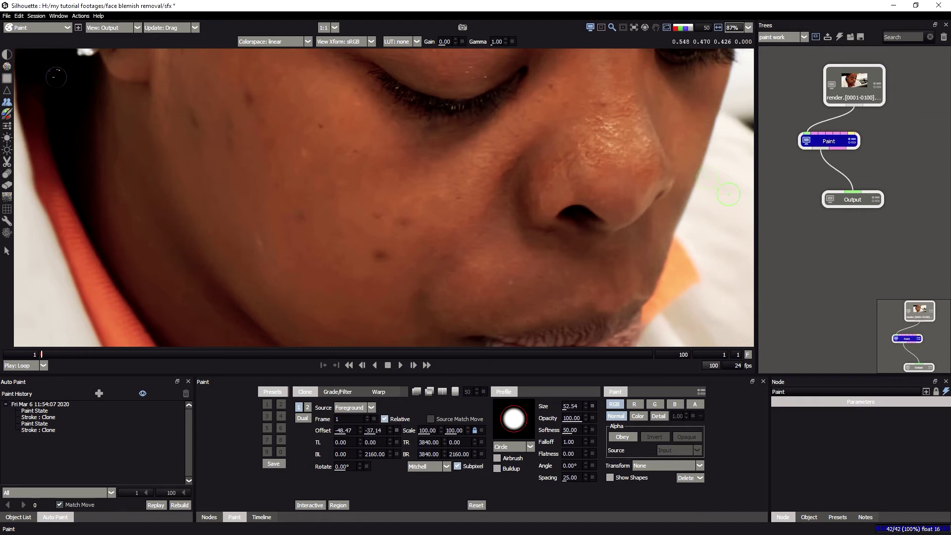
click(210, 518)
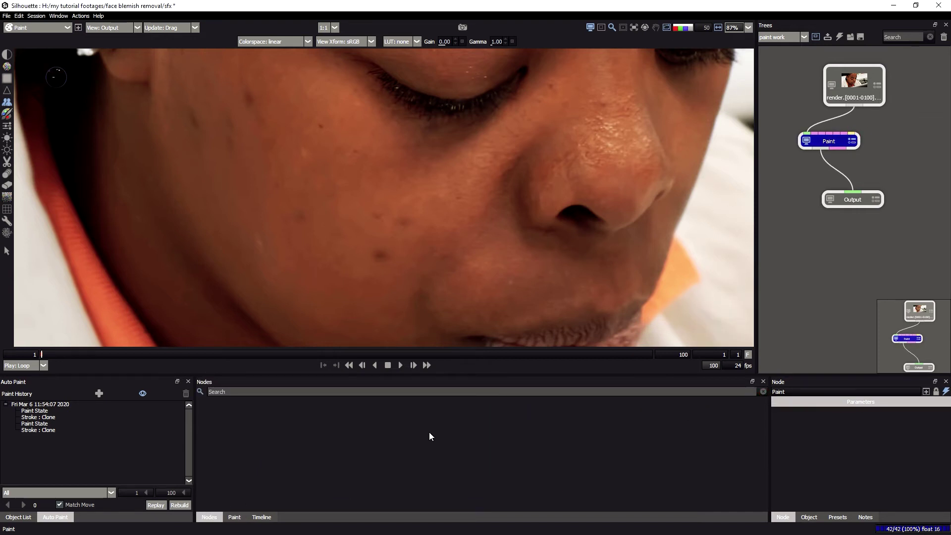
- Add a Roto node from a 'roto' search, wired from render into Output
click(222, 392)
text(roto)
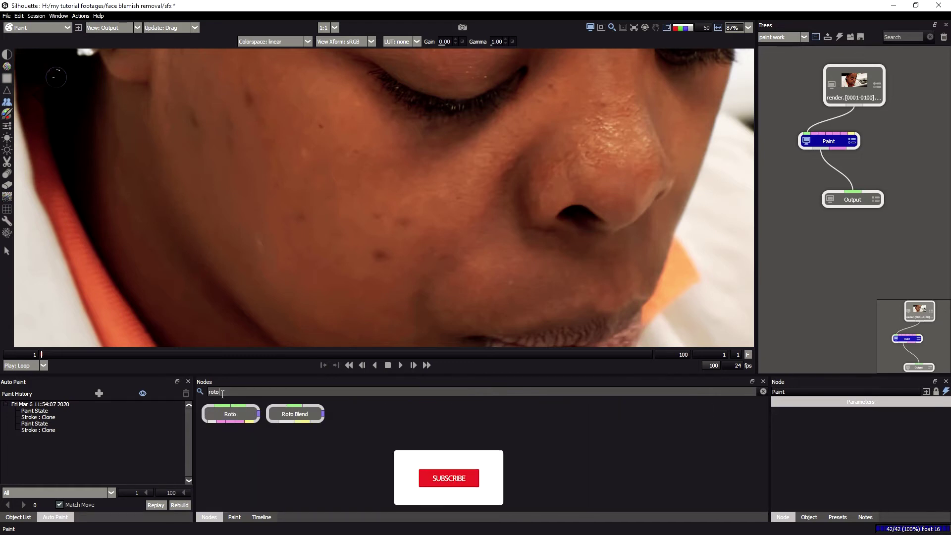
drag(238, 418, 874, 158)
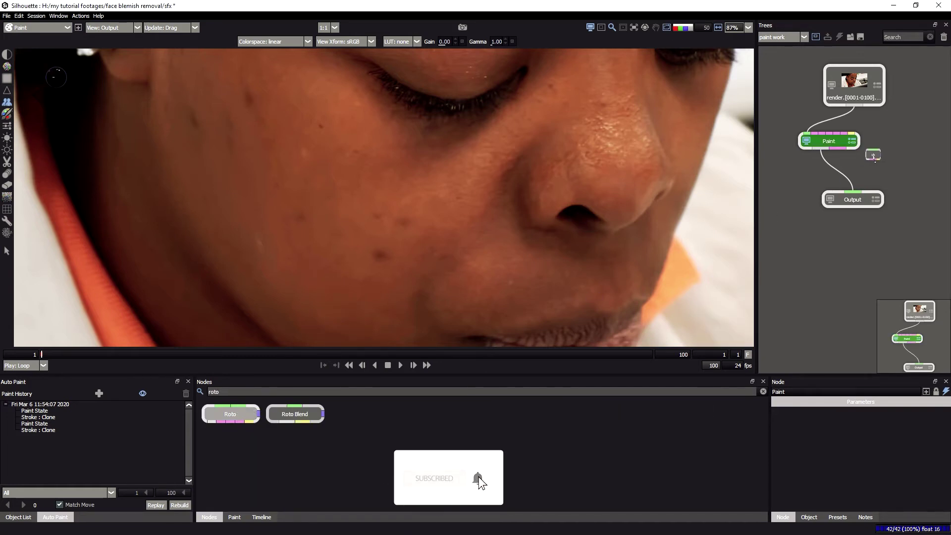
drag(707, 197, 875, 161)
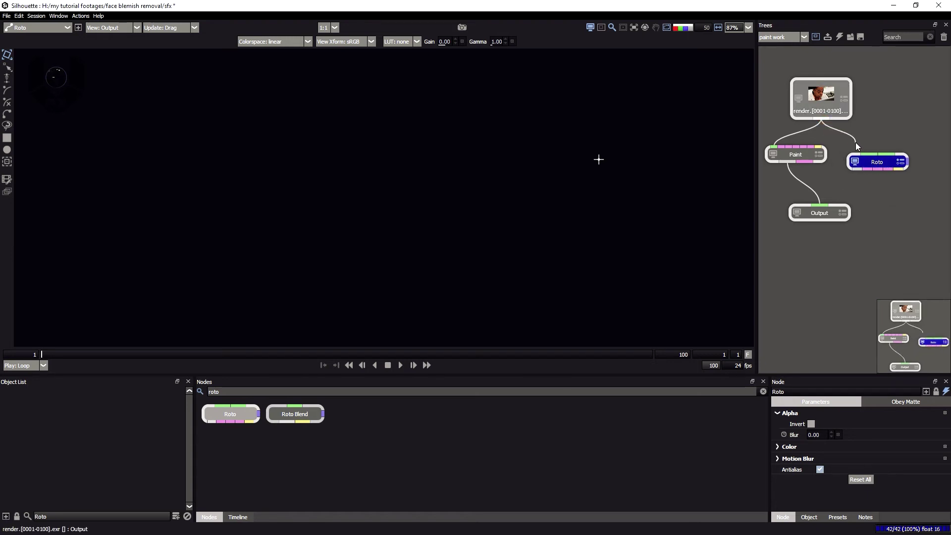
drag(867, 150, 853, 193)
drag(843, 119, 870, 148)
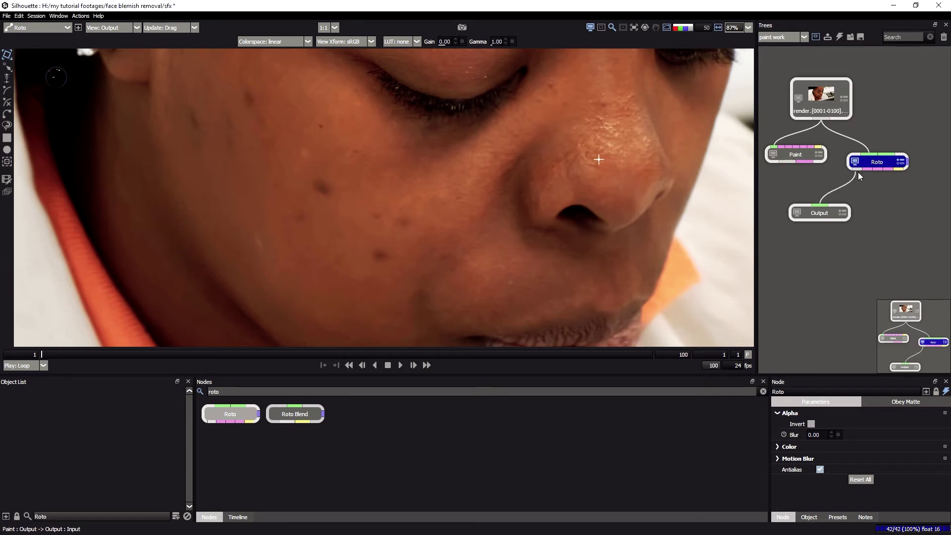
drag(878, 161, 881, 164)
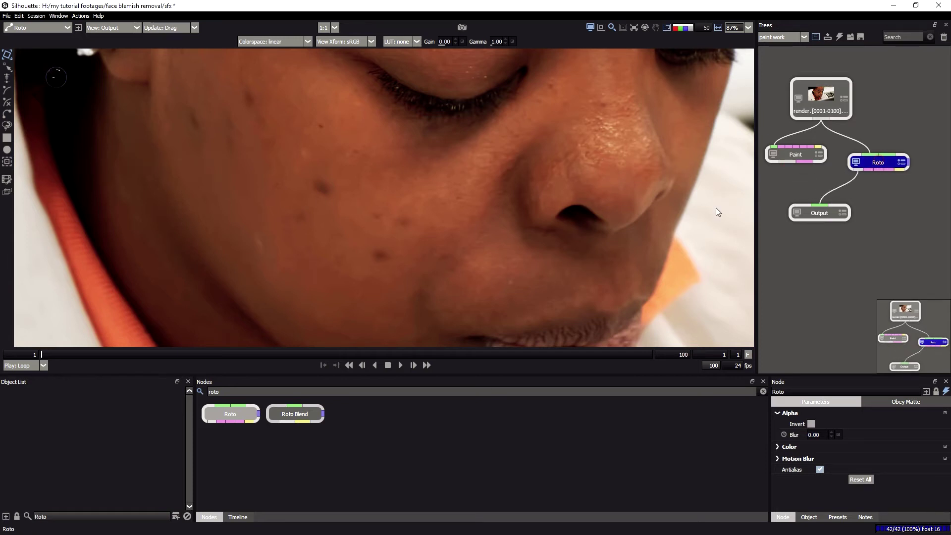
scroll(399, 228, down, 2)
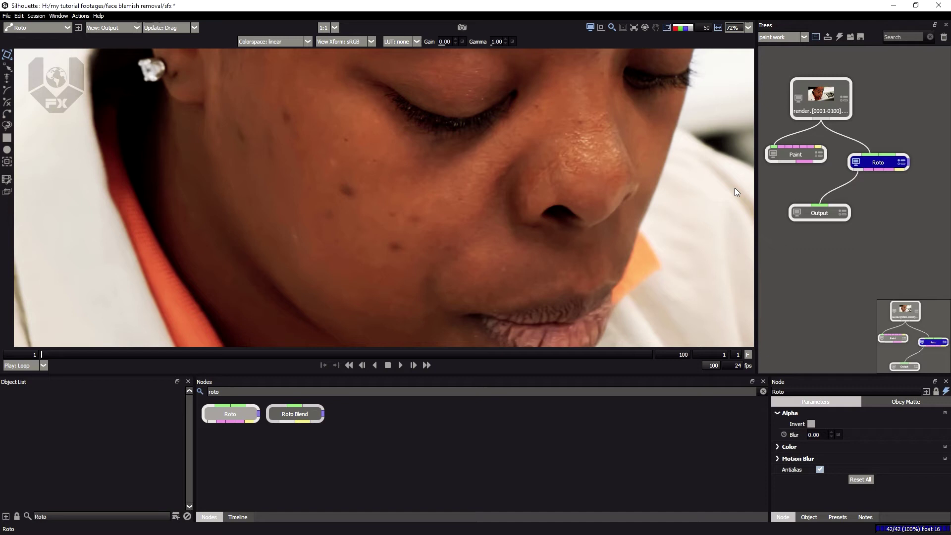
drag(875, 165, 876, 160)
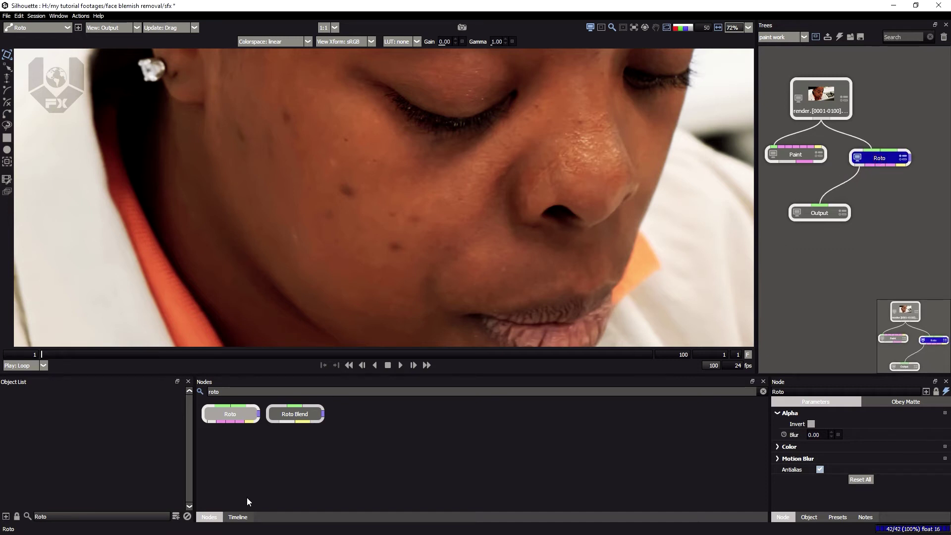
- Show the Roto node's Timeline and widen the panel
click(238, 517)
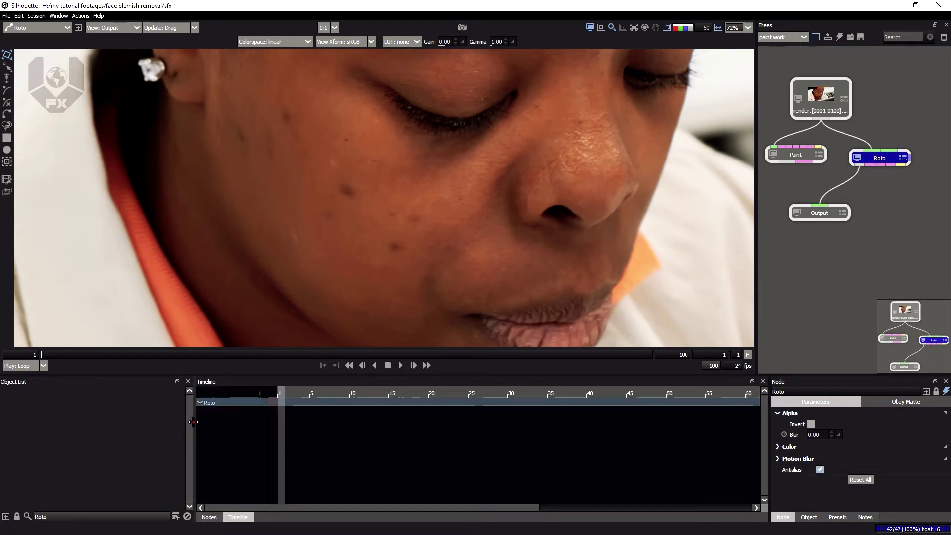
drag(193, 422, 178, 420)
scroll(385, 186, down, 3)
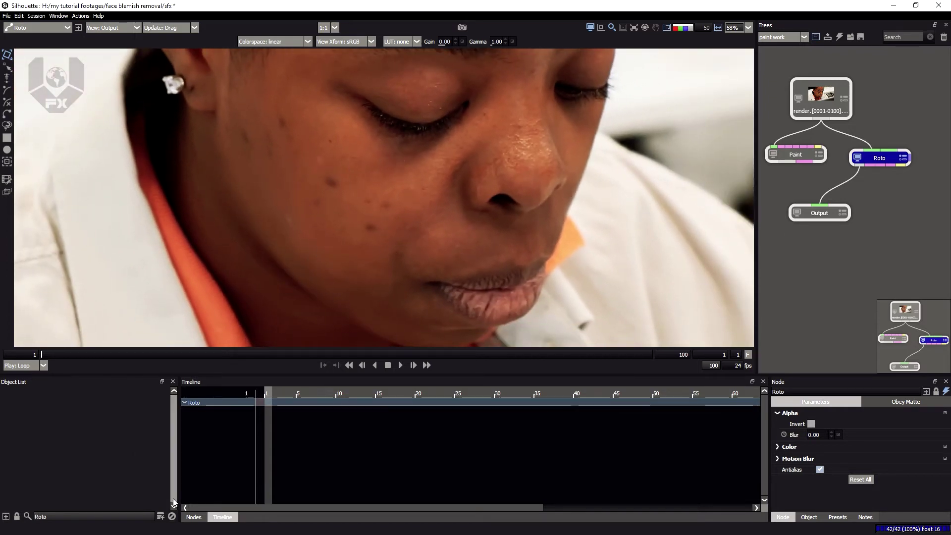
- Add a 'face' layer and draw a rectangle around the cheek blemishes
click(160, 516)
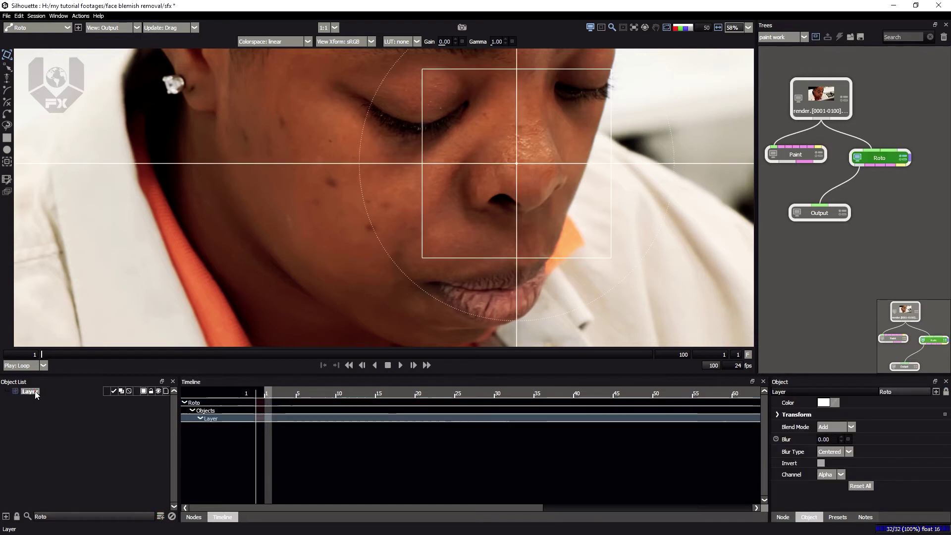
click(14, 390)
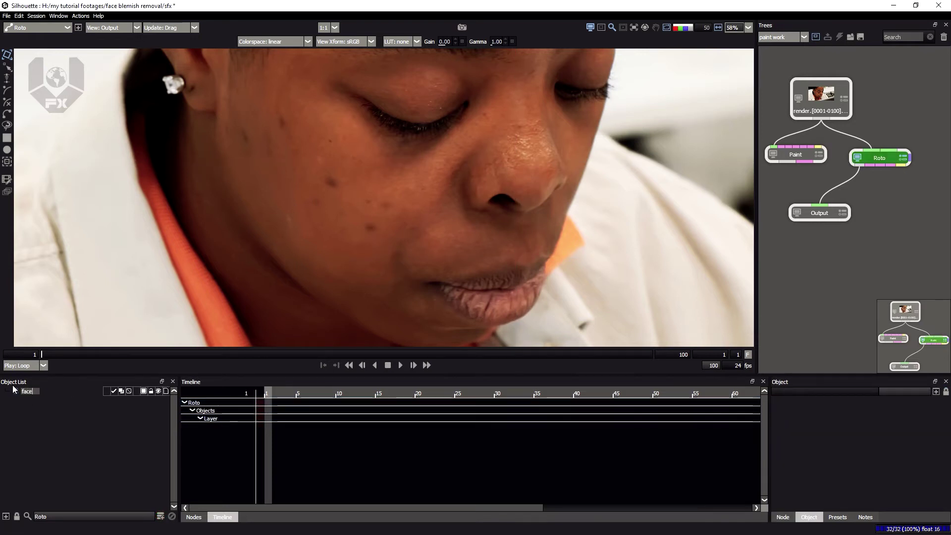
click(7, 137)
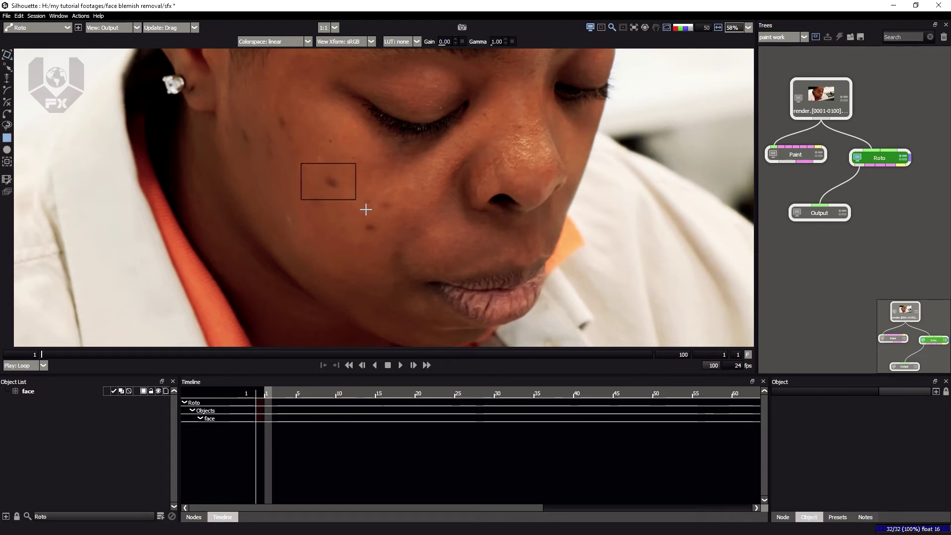
drag(366, 209, 407, 246)
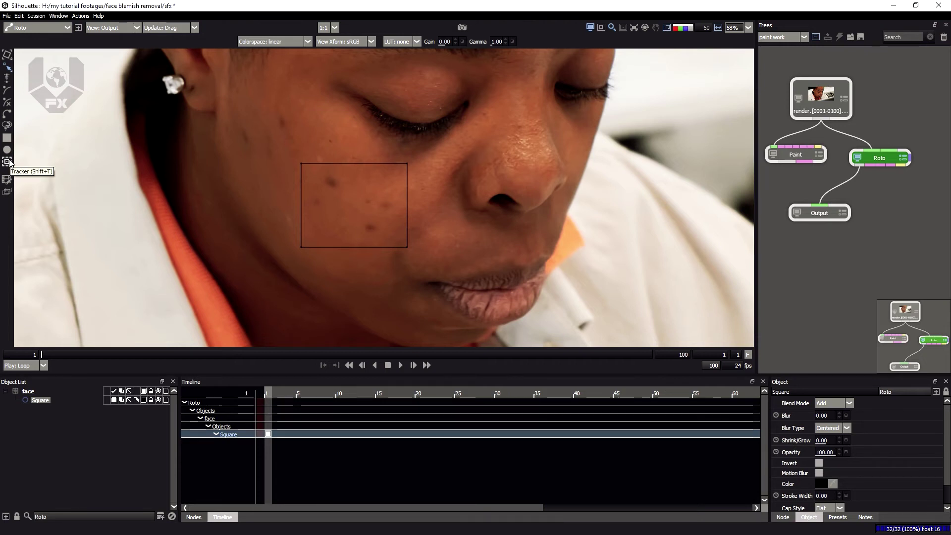
- In the Mocha Tracker, choose Small motion and run a trial forward track, then stop it
key(shift+t)
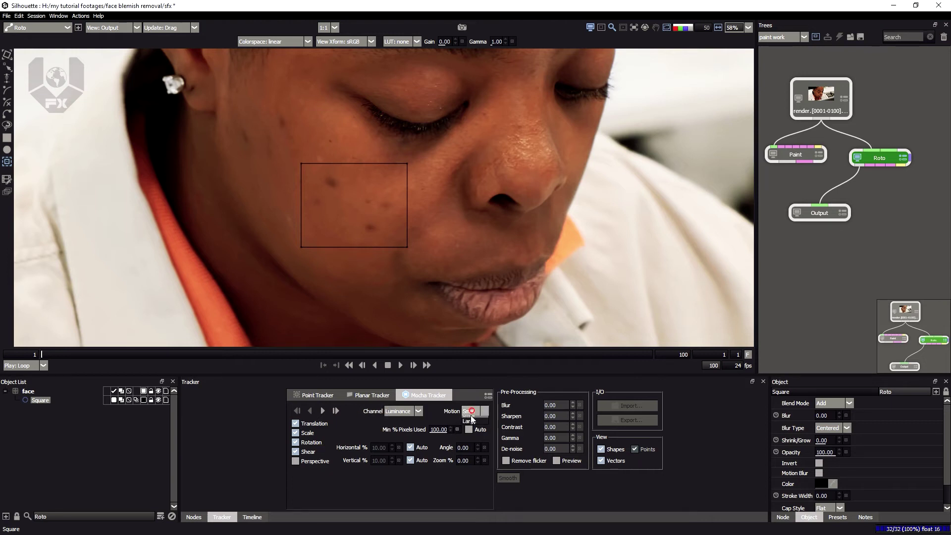
click(469, 414)
click(475, 420)
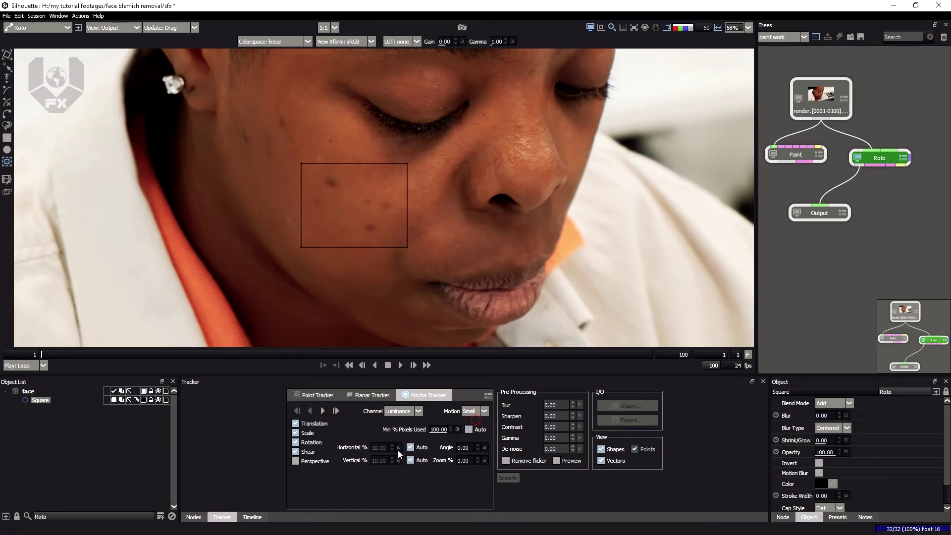
click(323, 411)
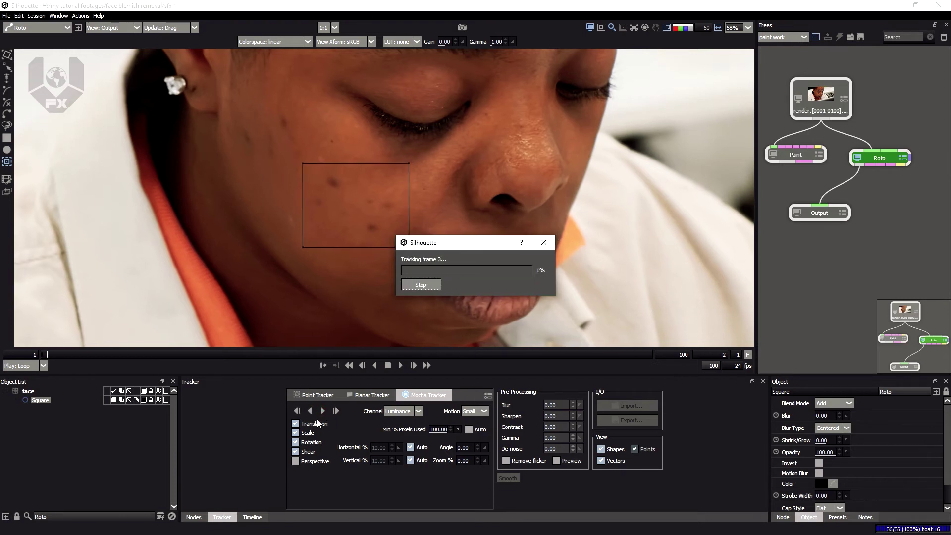
click(421, 285)
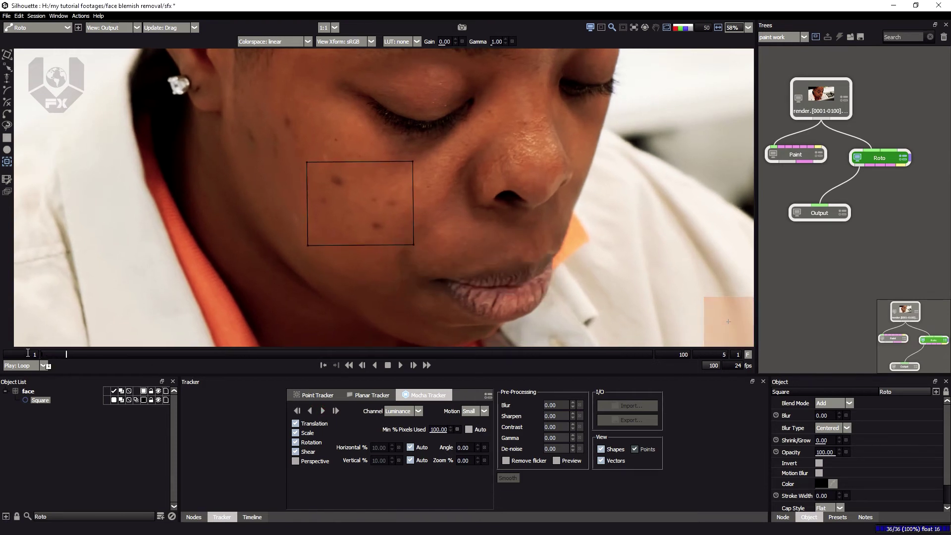
- Set the viewer to Foreground and track the square forward through the clip
click(109, 28)
click(114, 59)
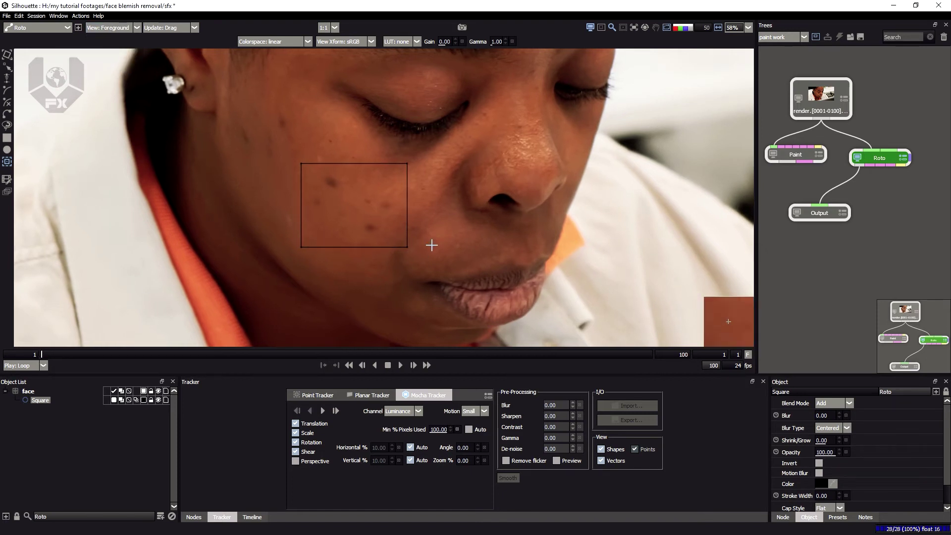
click(323, 411)
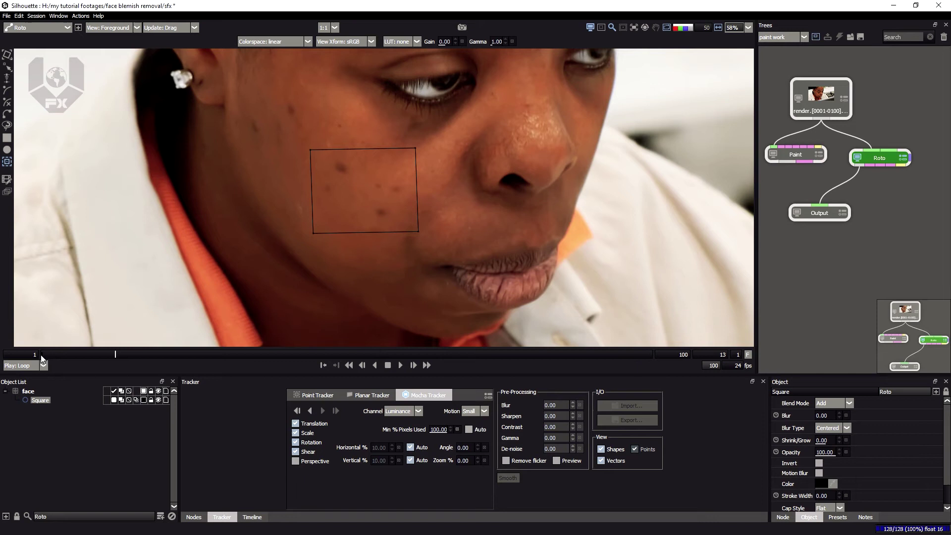
- Scrub from frame 1 through frame 3 onward to confirm the square follows the cheek
click(42, 354)
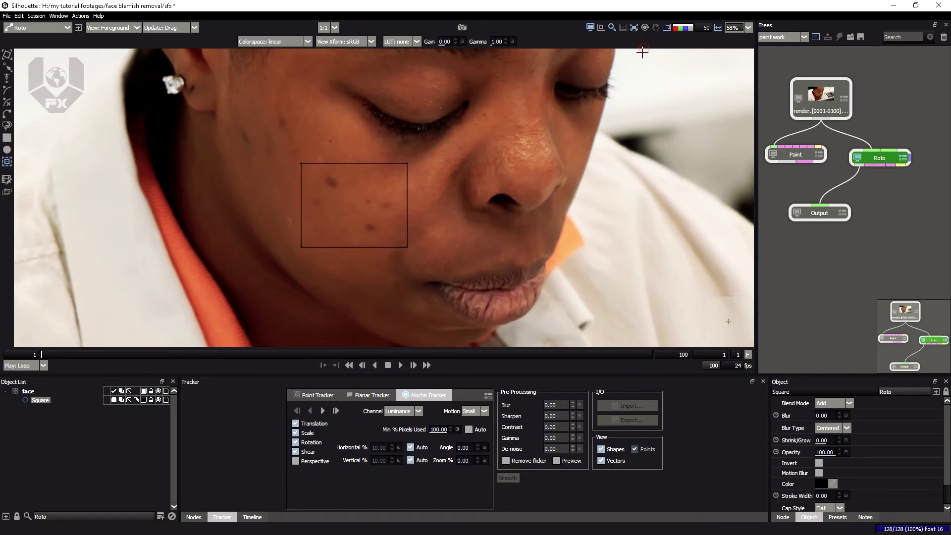
click(60, 354)
drag(63, 356, 37, 380)
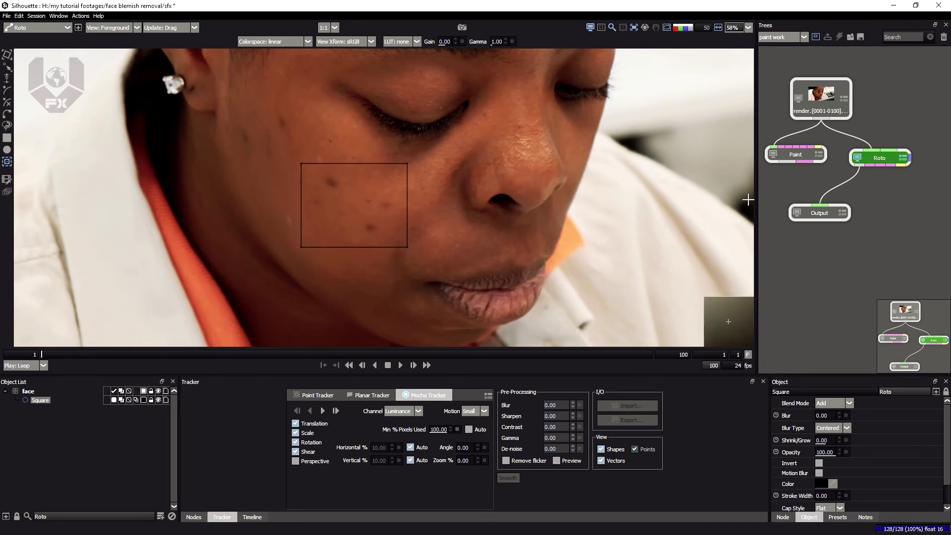
- Rearrange the Output, Paint and Roto nodes, wire Roto into Paint, and feed Output from Paint
drag(812, 216, 823, 258)
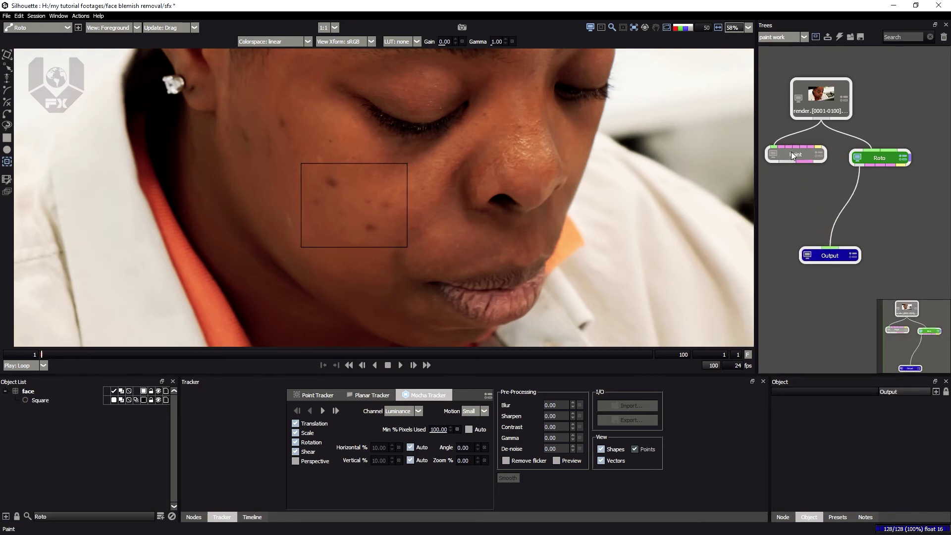
drag(793, 156, 799, 193)
drag(878, 158, 878, 148)
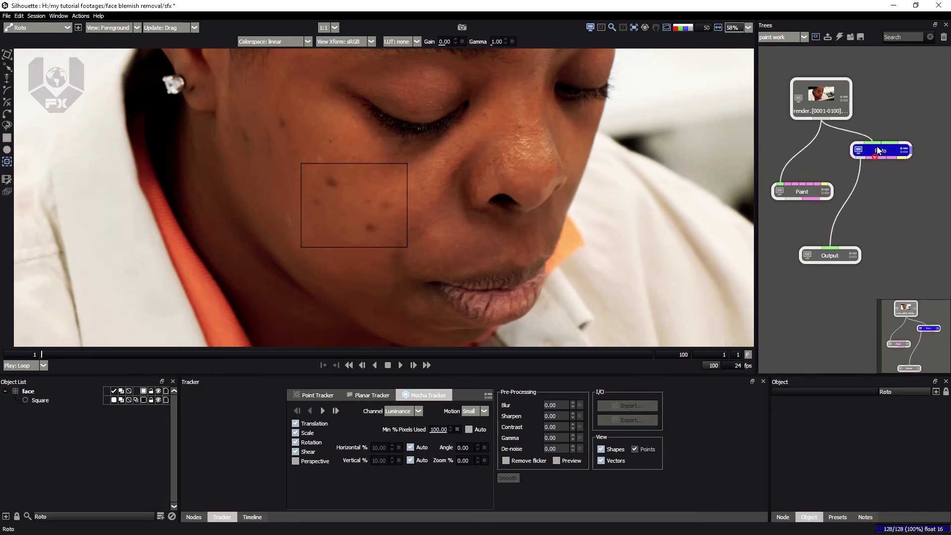
click(904, 162)
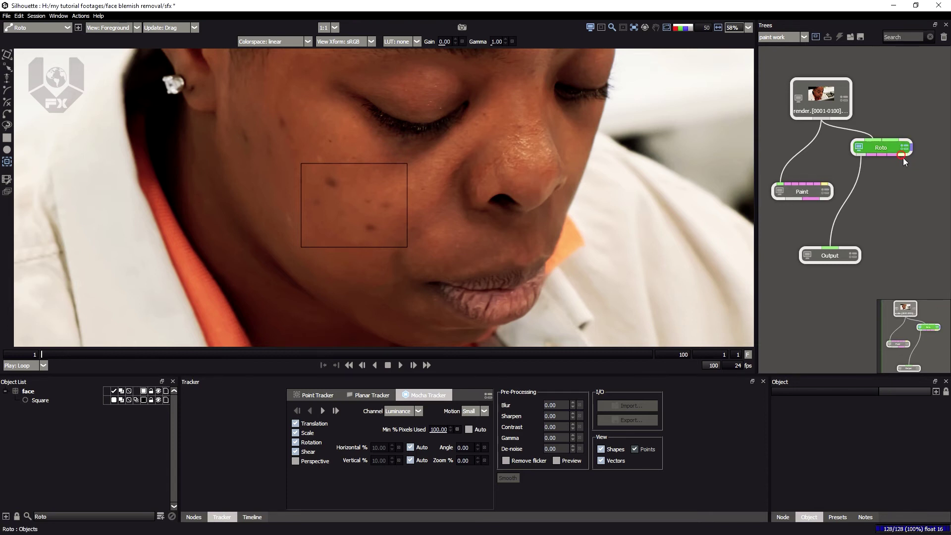
mouse_move(903, 157)
mouse_down()
mouse_move(824, 180)
mouse_move(890, 162)
mouse_up()
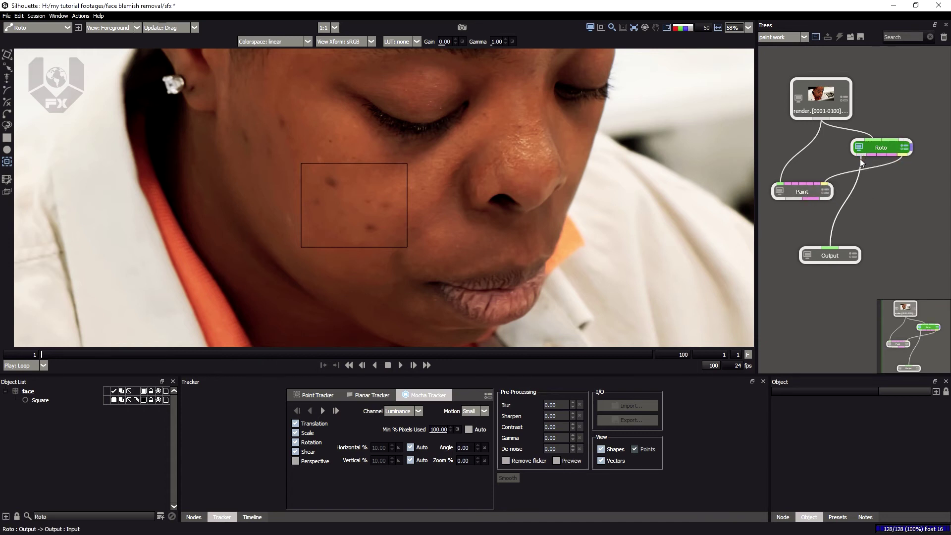
mouse_move(860, 159)
mouse_down()
mouse_move(827, 195)
mouse_move(796, 202)
mouse_up()
- Set the Paint node's Transform to follow the tracked face layer
click(807, 193)
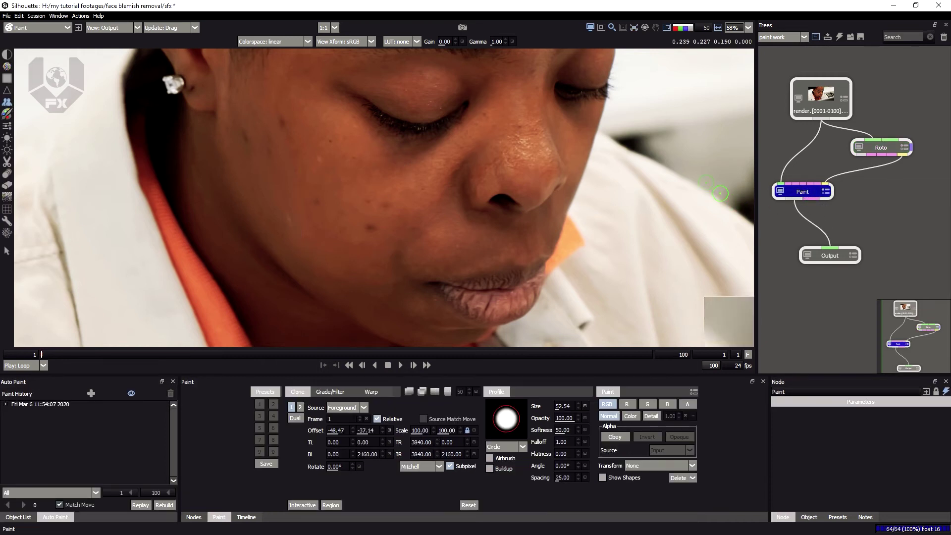
scroll(388, 197, down, 2)
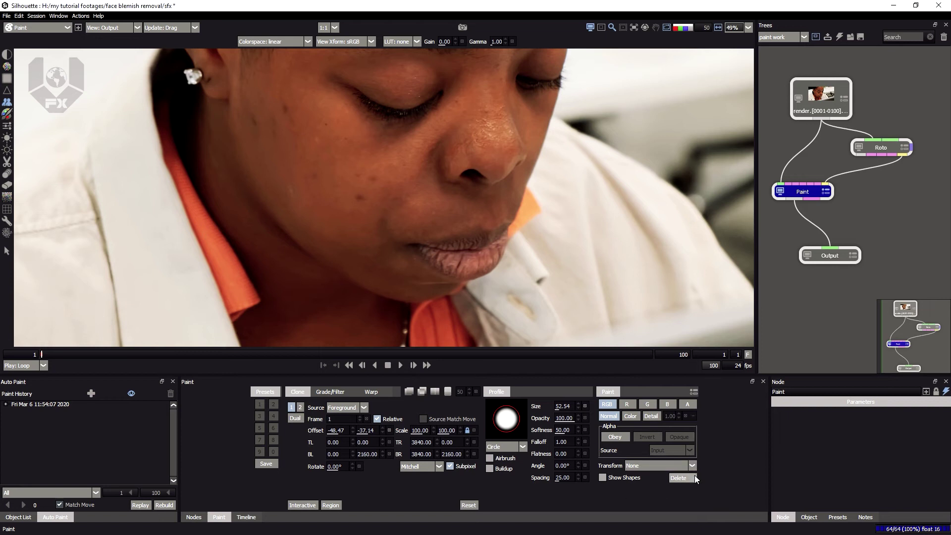
click(647, 467)
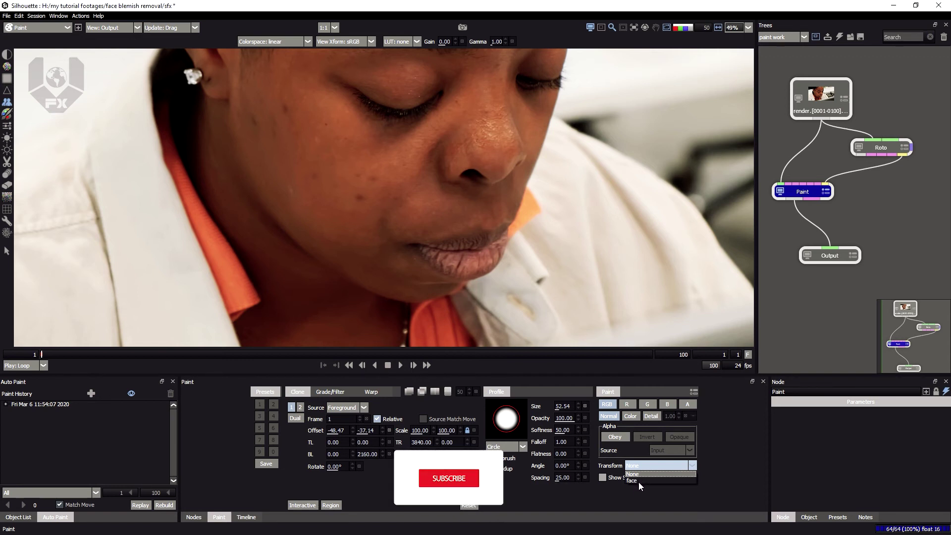
click(637, 482)
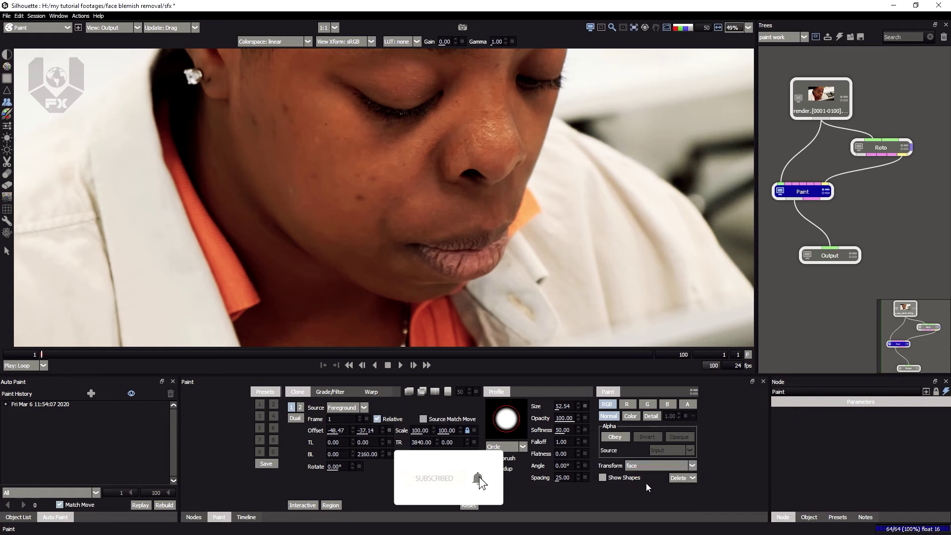
- In Auto Paint, select all four recorded clone events with range All and Match Move on
click(5, 405)
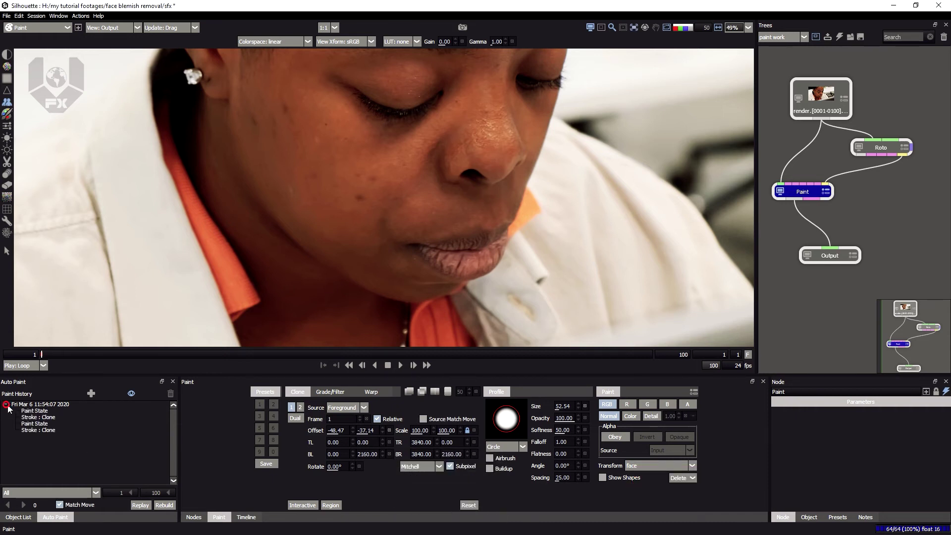
click(42, 418)
shift+click(45, 433)
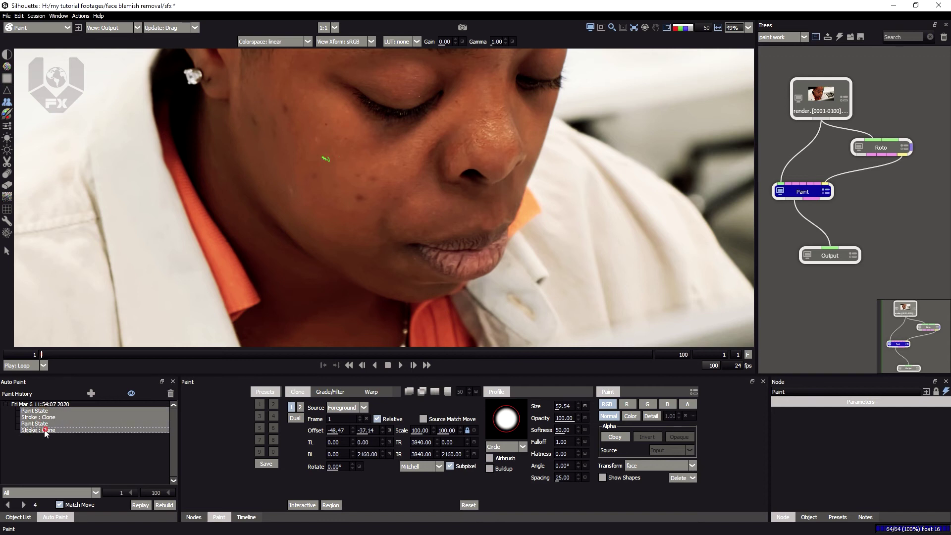
click(71, 493)
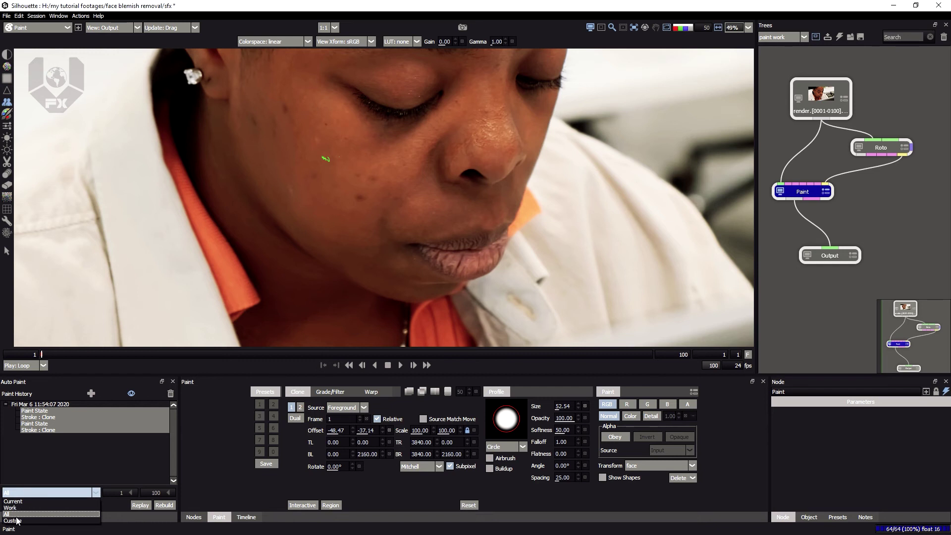
click(14, 515)
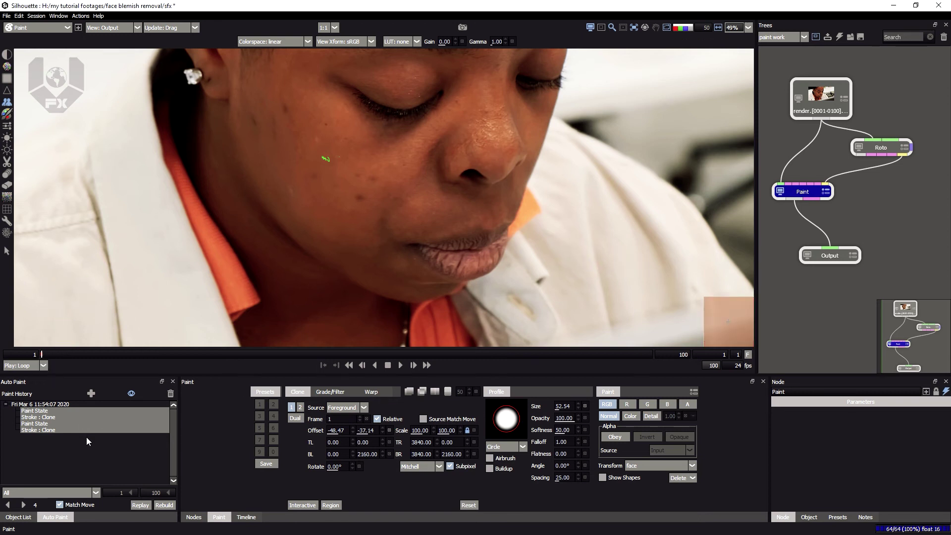
click(59, 506)
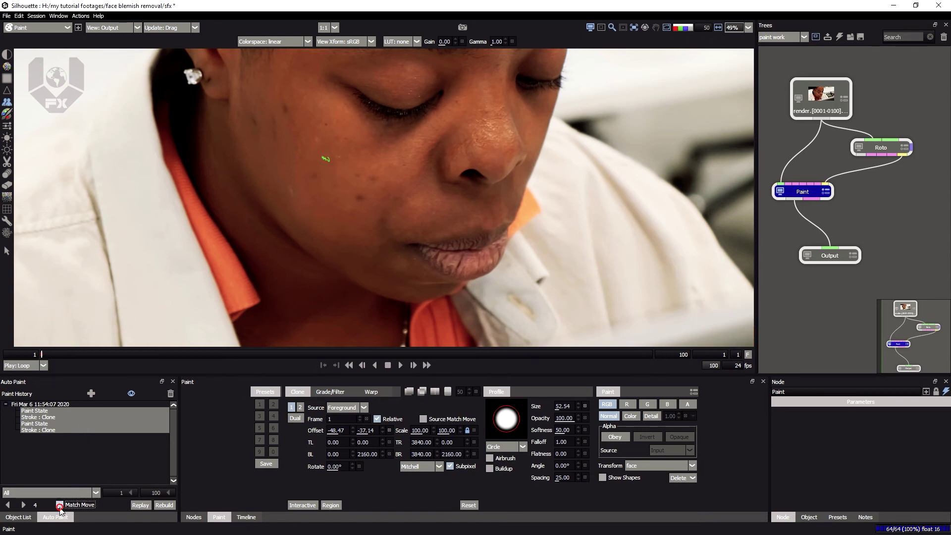
click(59, 505)
- Replay the selected clone events forward through frame 100
click(23, 505)
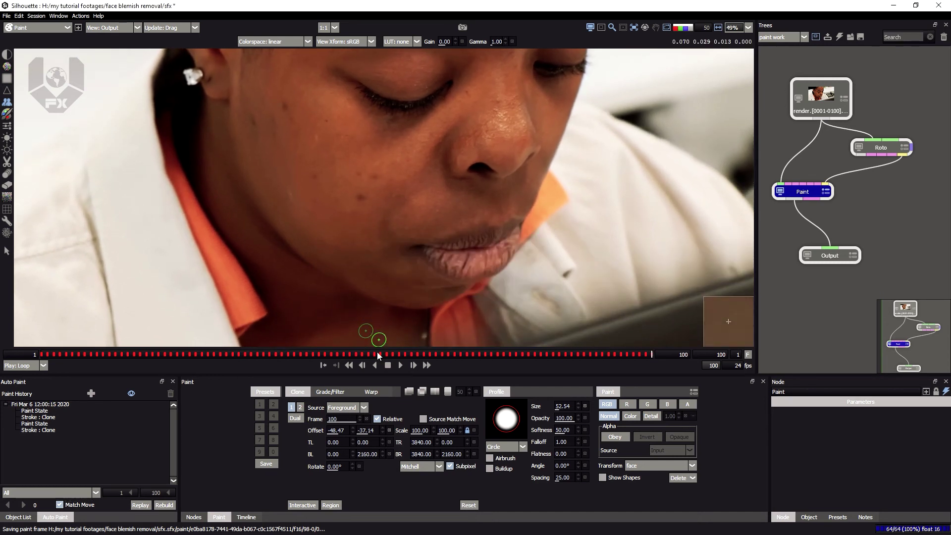
click(350, 355)
key(space)
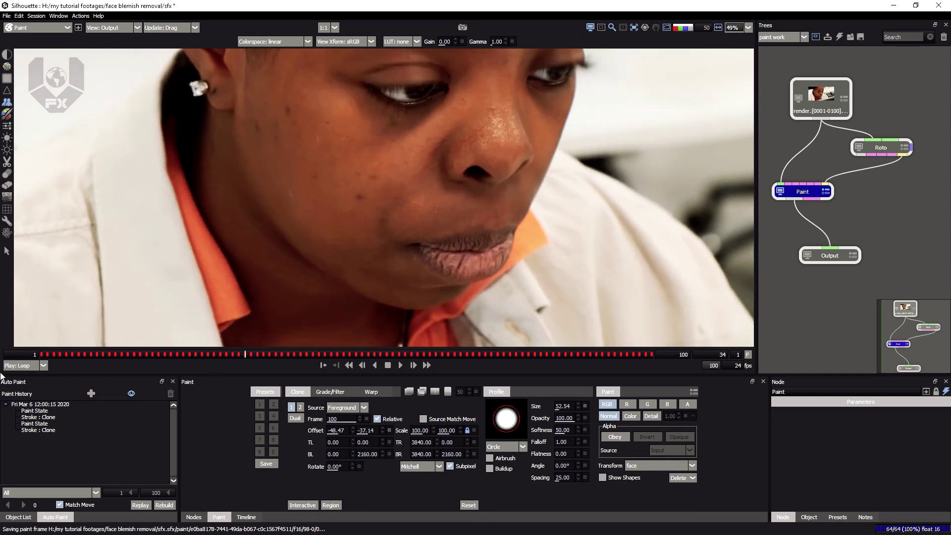
click(634, 27)
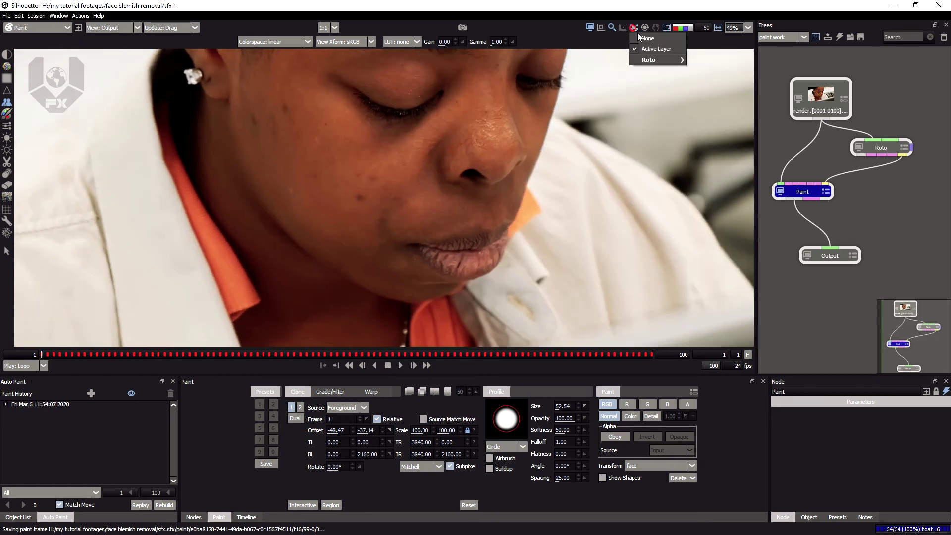
click(648, 40)
scroll(378, 197, down, 1)
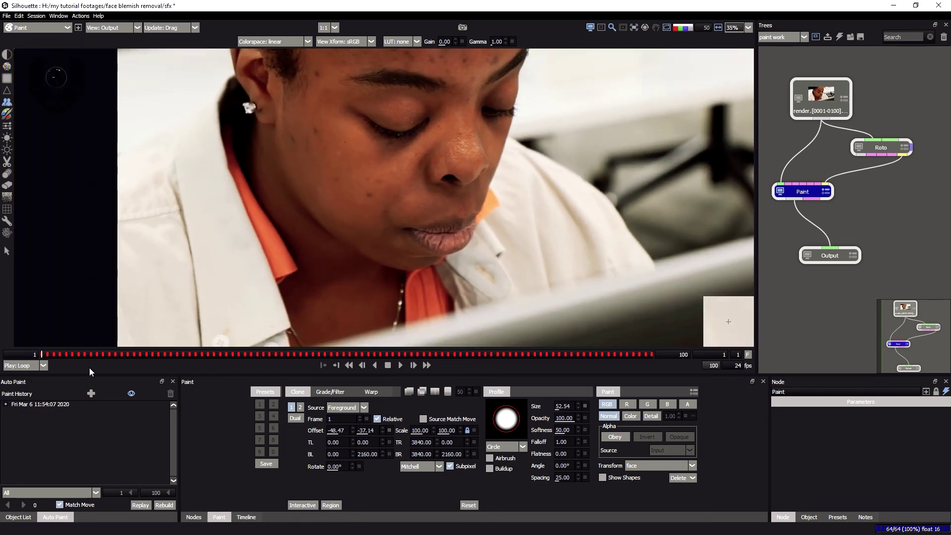
click(91, 354)
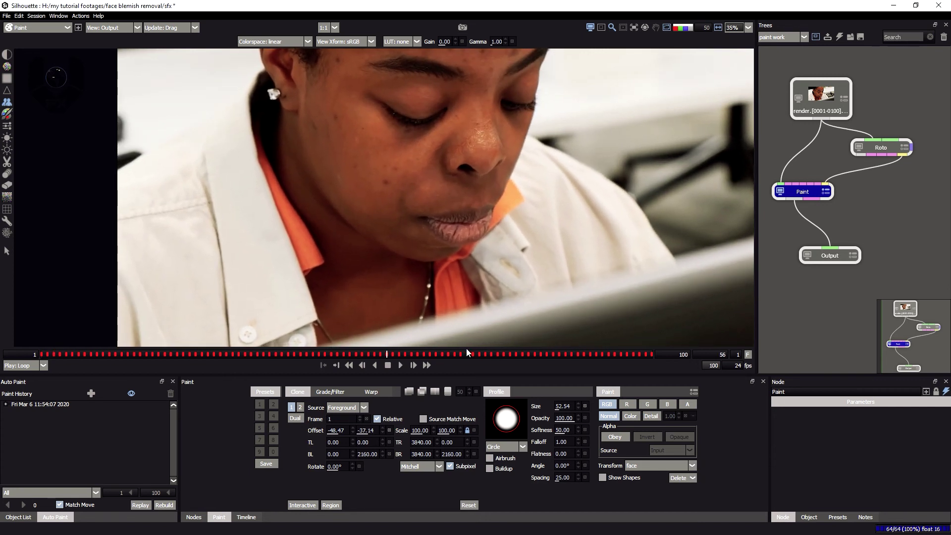
key(space)
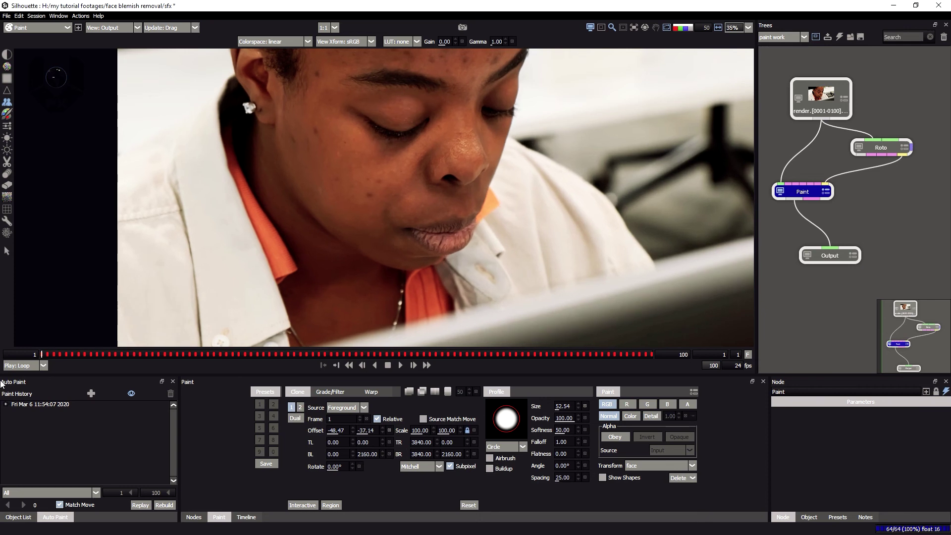
scroll(359, 157, up, 3)
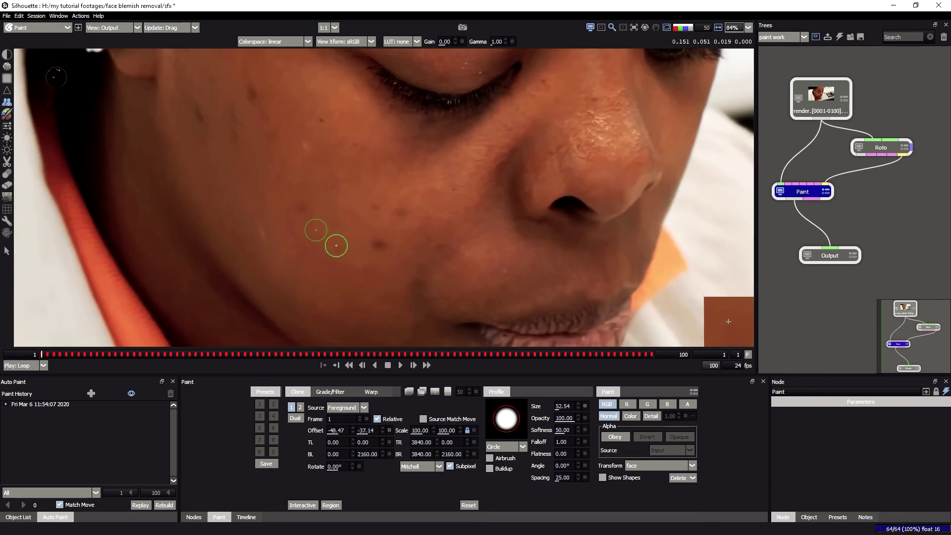
scroll(307, 238, down, 3)
scroll(307, 237, down, 1)
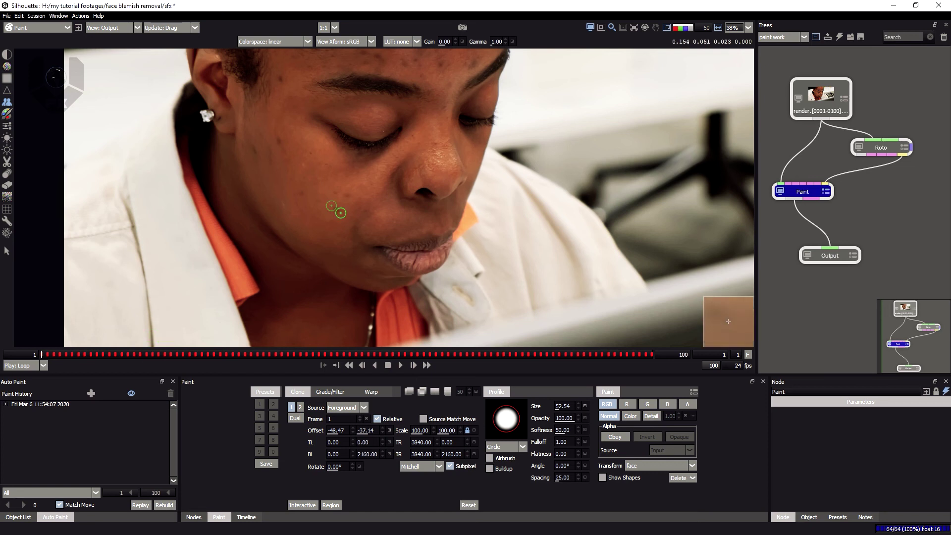
scroll(341, 213, down, 2)
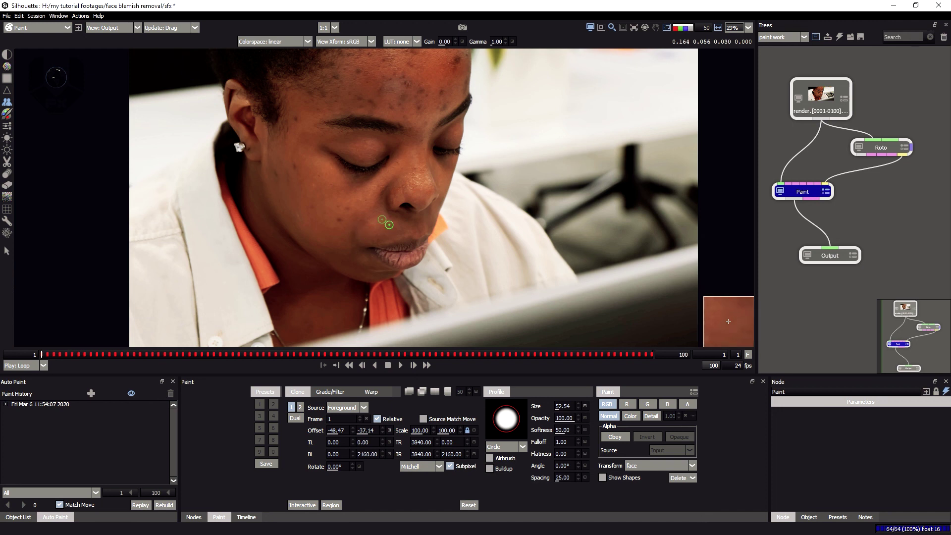
click(103, 354)
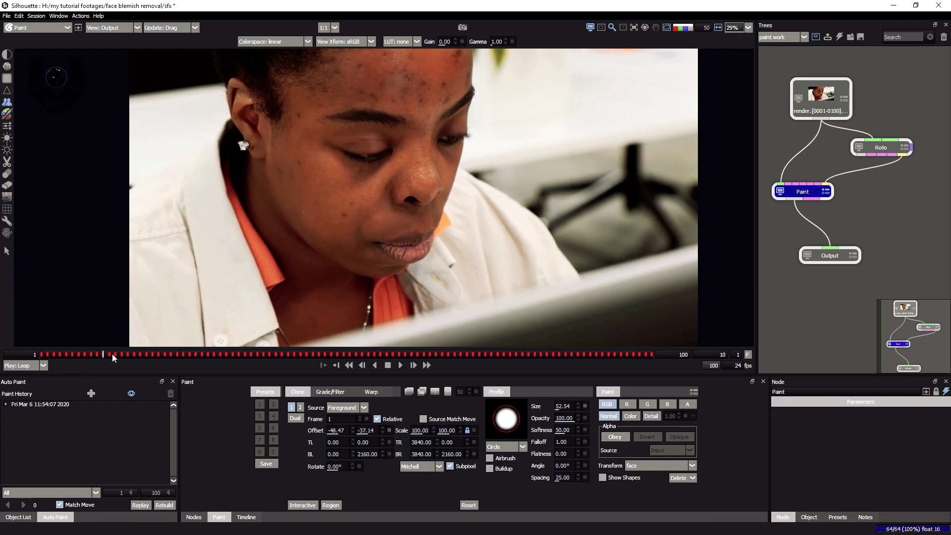
click(42, 354)
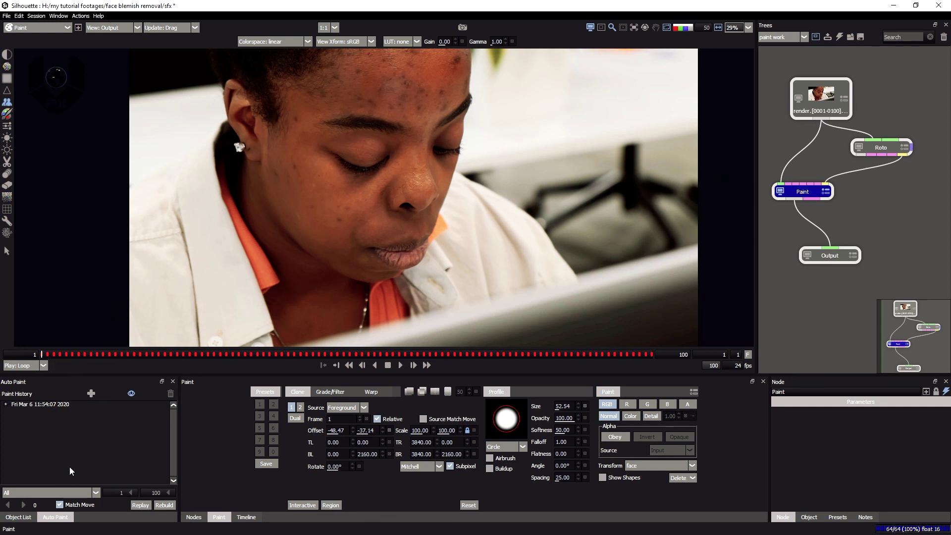
- Show the Paint Transform options, listing None and face
click(652, 464)
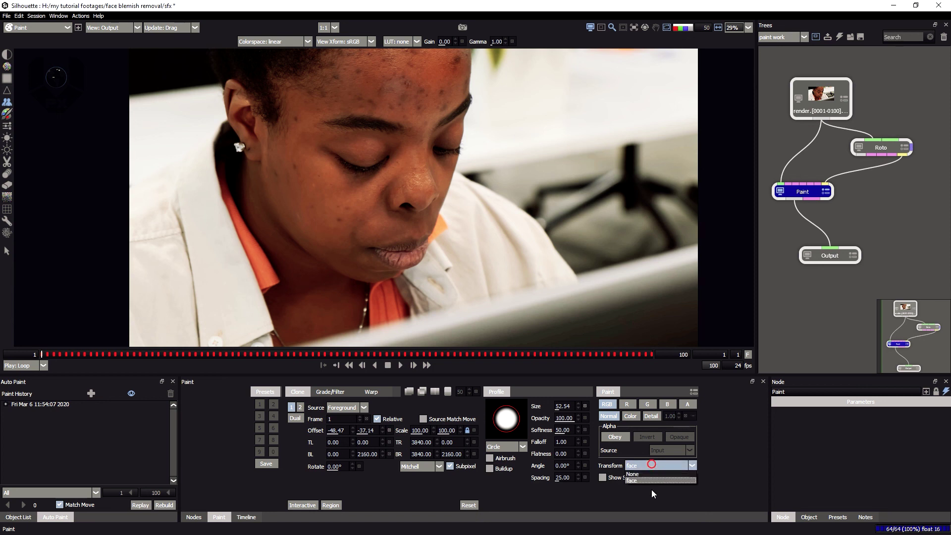